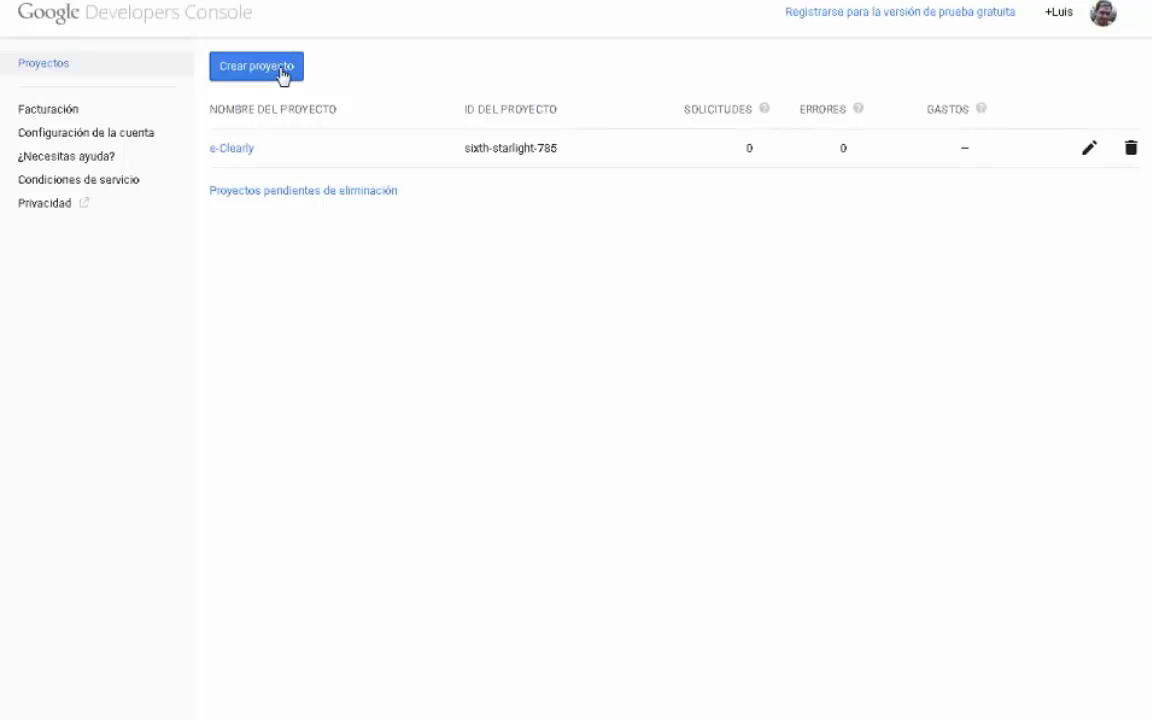
- Create a new project named Calendario, keeping the suggested project ID
{"action": "left_click", "coordinate": [283, 76]}
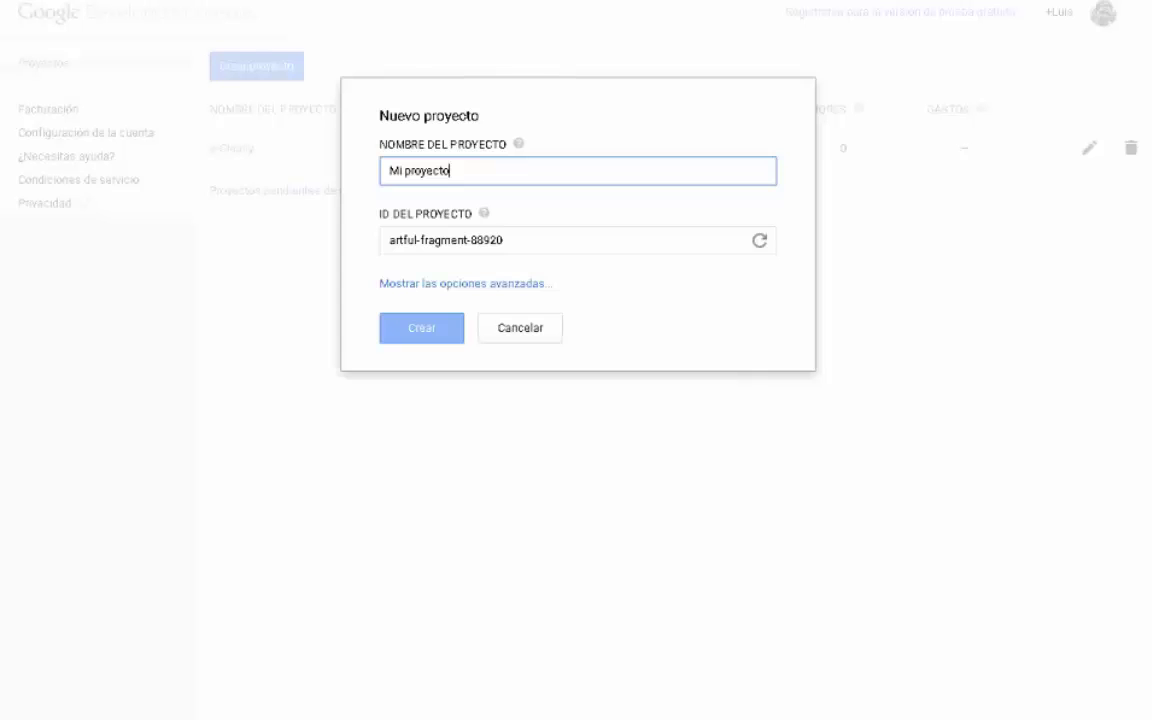
{"action": "type", "text": "cALENDARIO"}
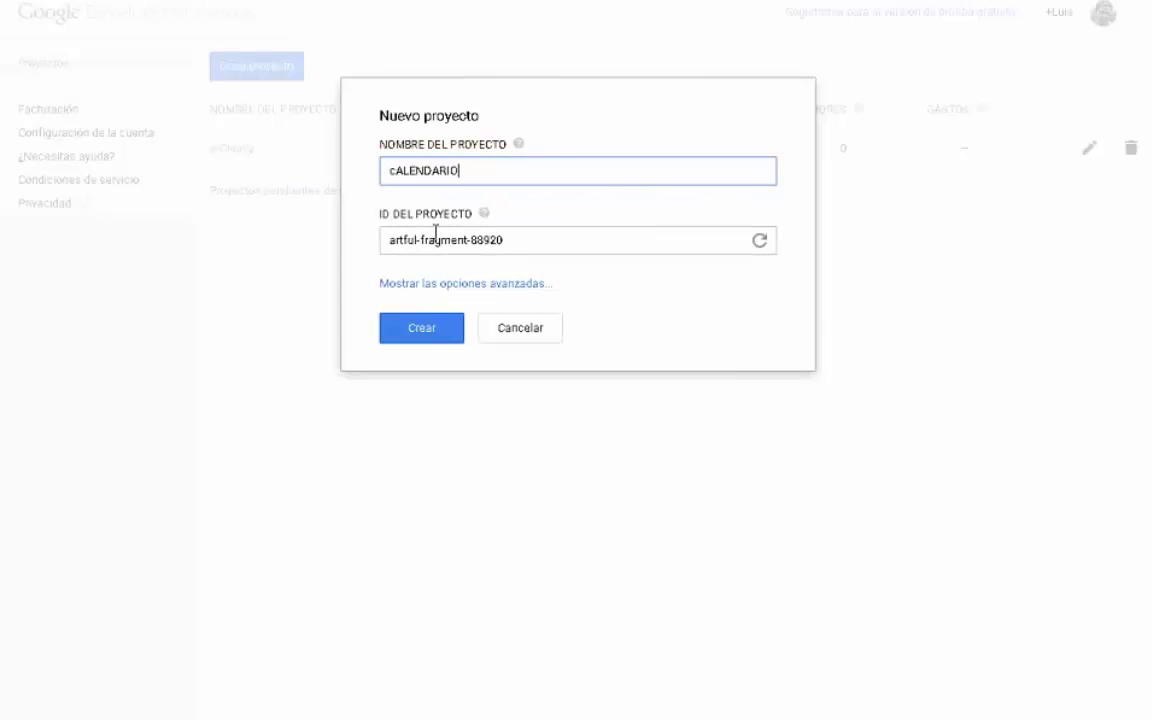
{"action": "key", "text": "BackSpace"}
{"action": "key", "text": "BackSpace"}
{"action": "key", "text": "BackSpace"}
{"action": "key", "text": "BackSpace"}
{"action": "key", "text": "BackSpace"}
{"action": "key", "text": "BackSpace"}
{"action": "key", "text": "BackSpace"}
{"action": "key", "text": "BackSpace"}
{"action": "key", "text": "BackSpace"}
{"action": "key", "text": "BackSpace"}
{"action": "type", "text": "Cal"}
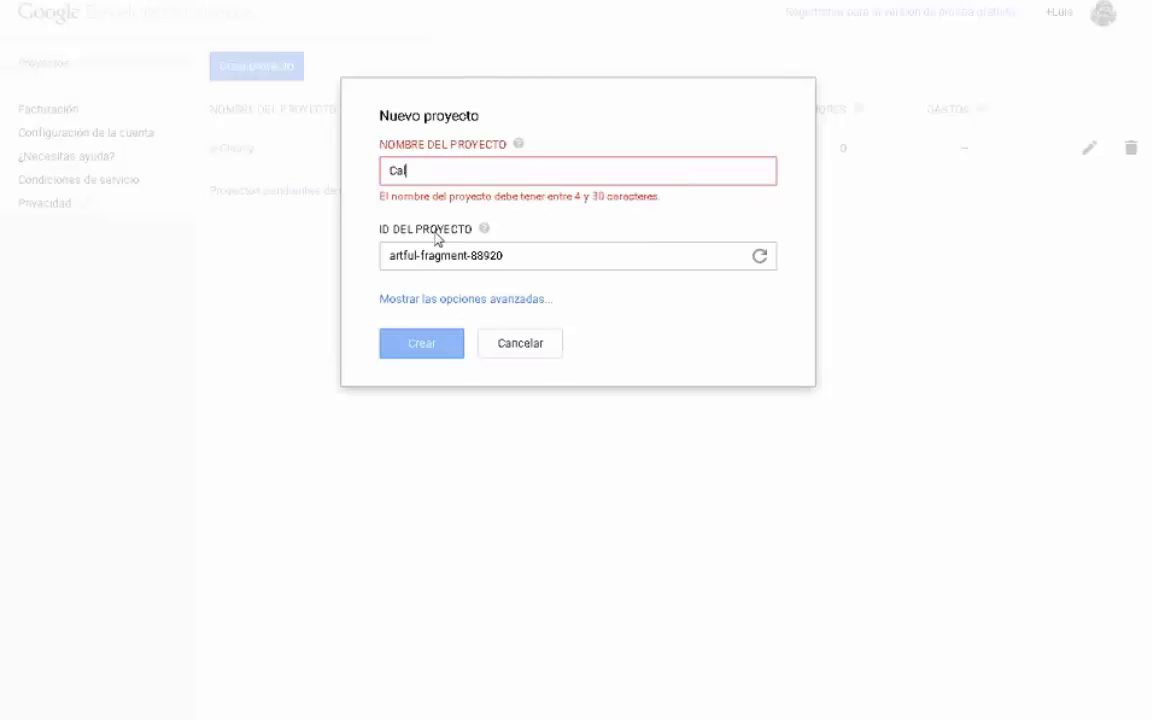
{"action": "type", "text": "endario"}
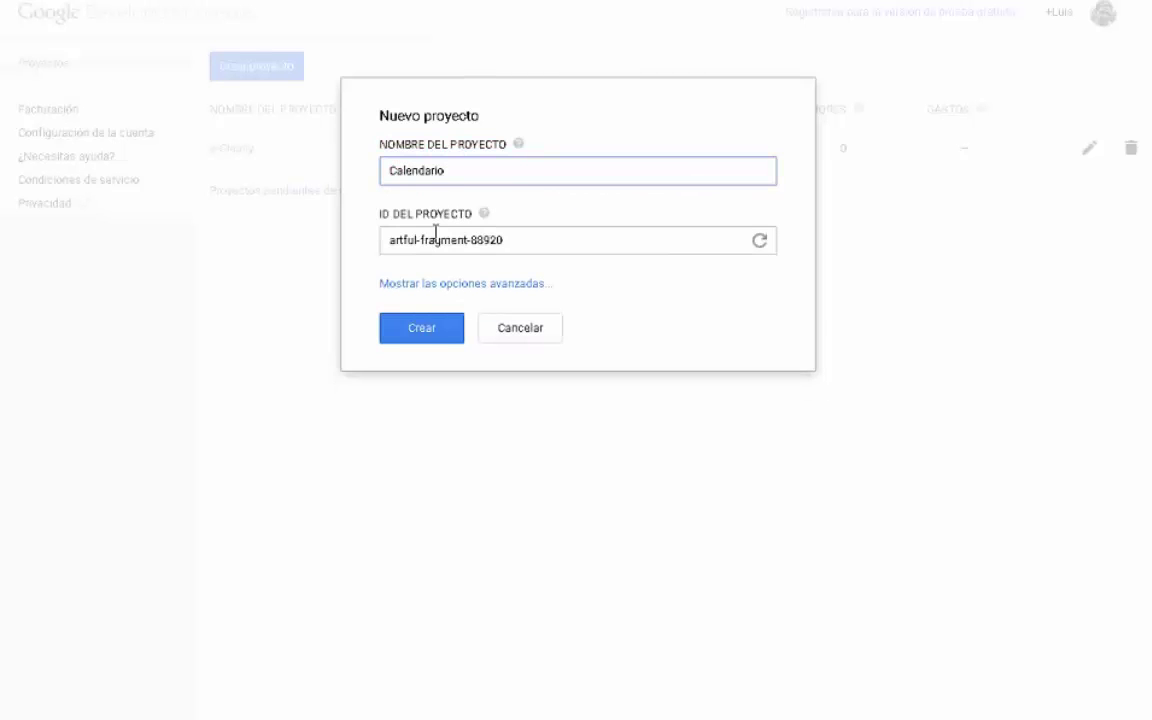
{"action": "left_click", "coordinate": [428, 328]}
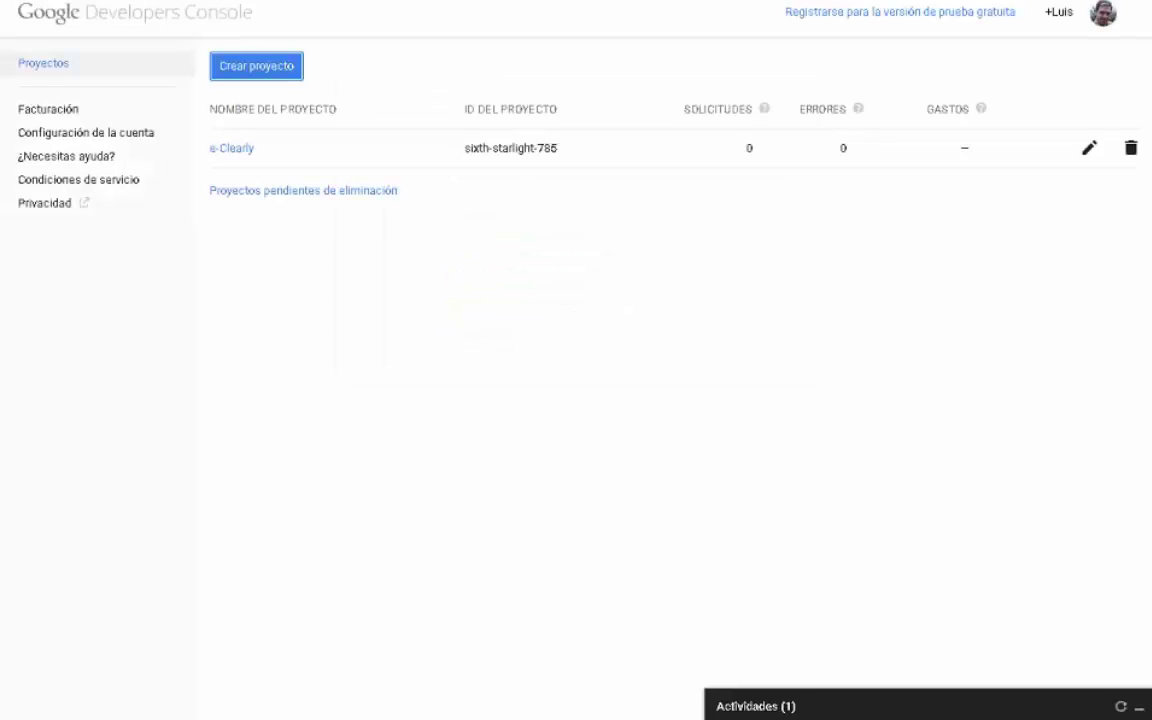
- Switch to the presentation, advance to the slide on enabling the API, and return to the Developers Console
{"action": "key", "text": "alt+Tab"}
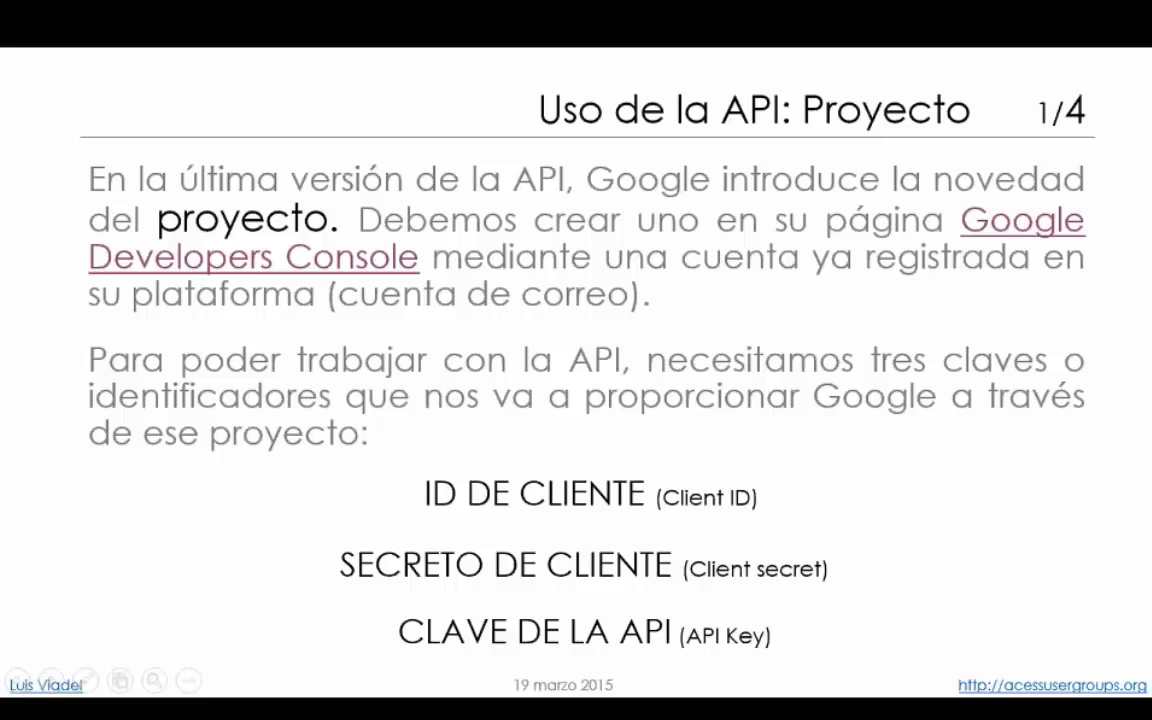
{"action": "left_click", "coordinate": [563, 546]}
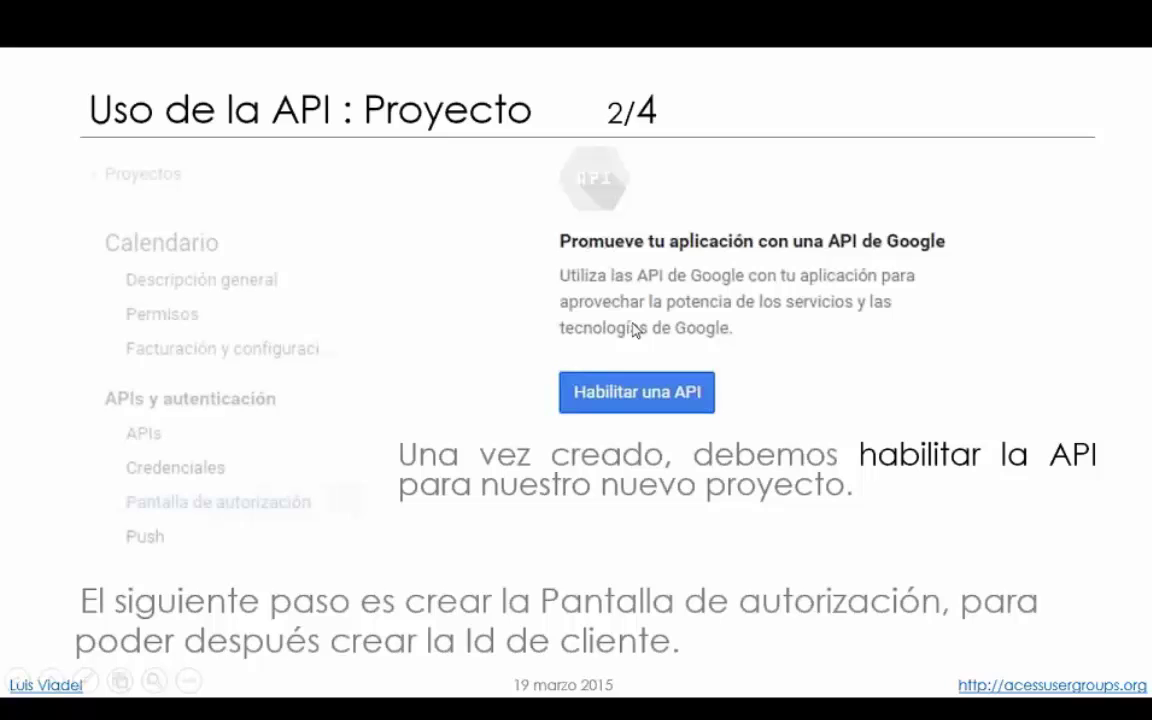
{"action": "key", "text": "alt+Tab"}
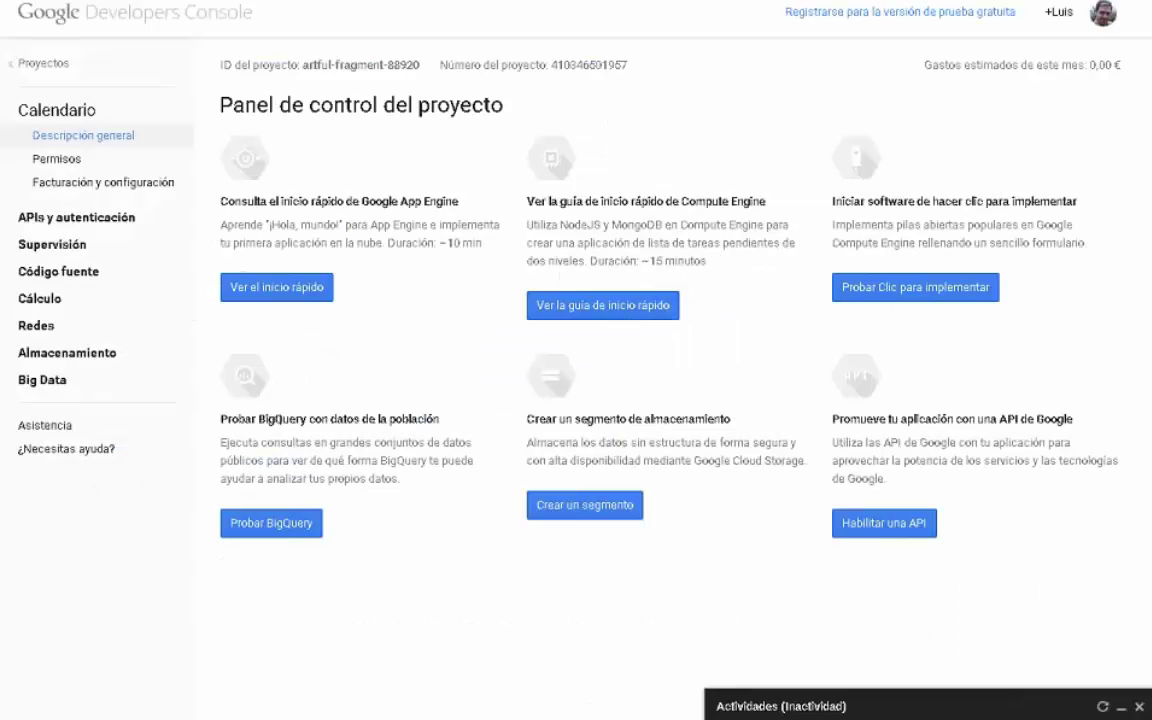
{"action": "key", "text": "alt+Tab"}
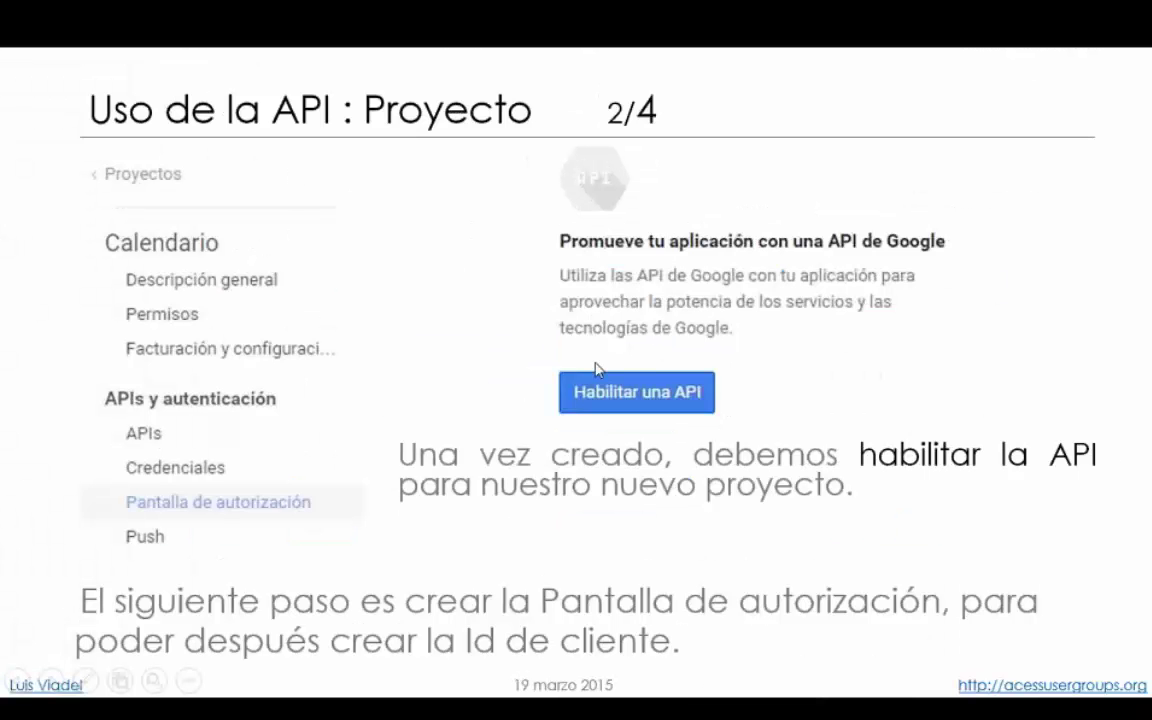
{"action": "key", "text": "alt+Tab"}
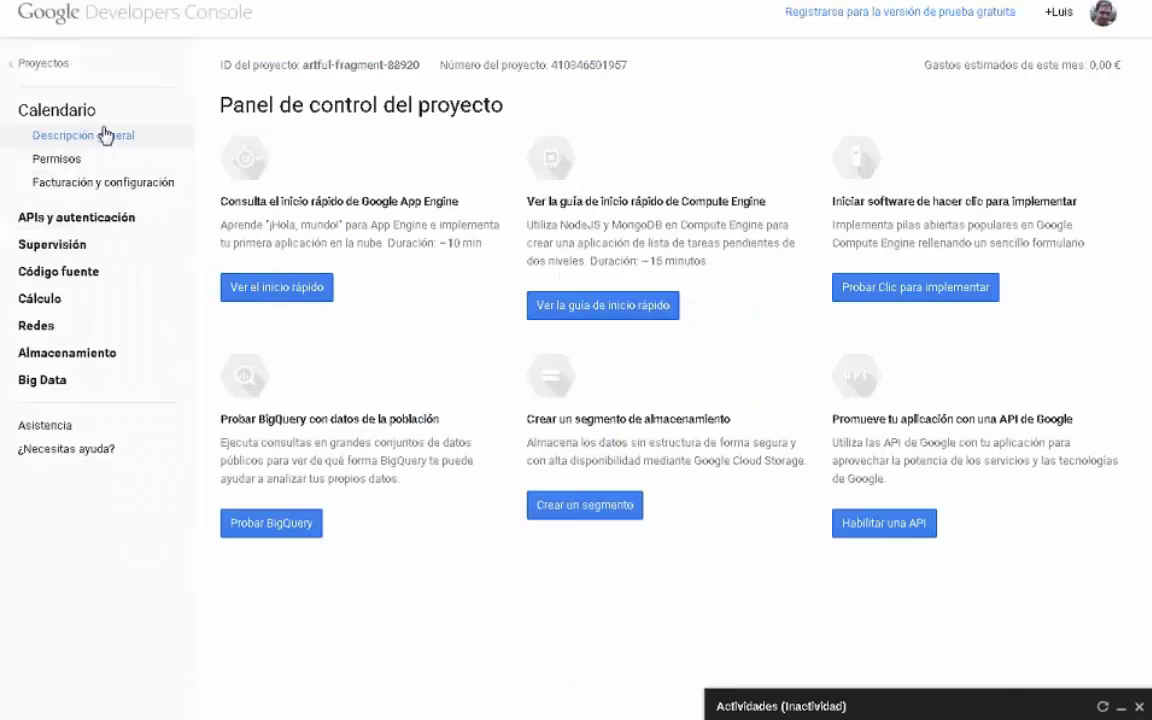
- Enable the Calendar API for the Calendario project from the list of available Google APIs
{"action": "left_click", "coordinate": [878, 526]}
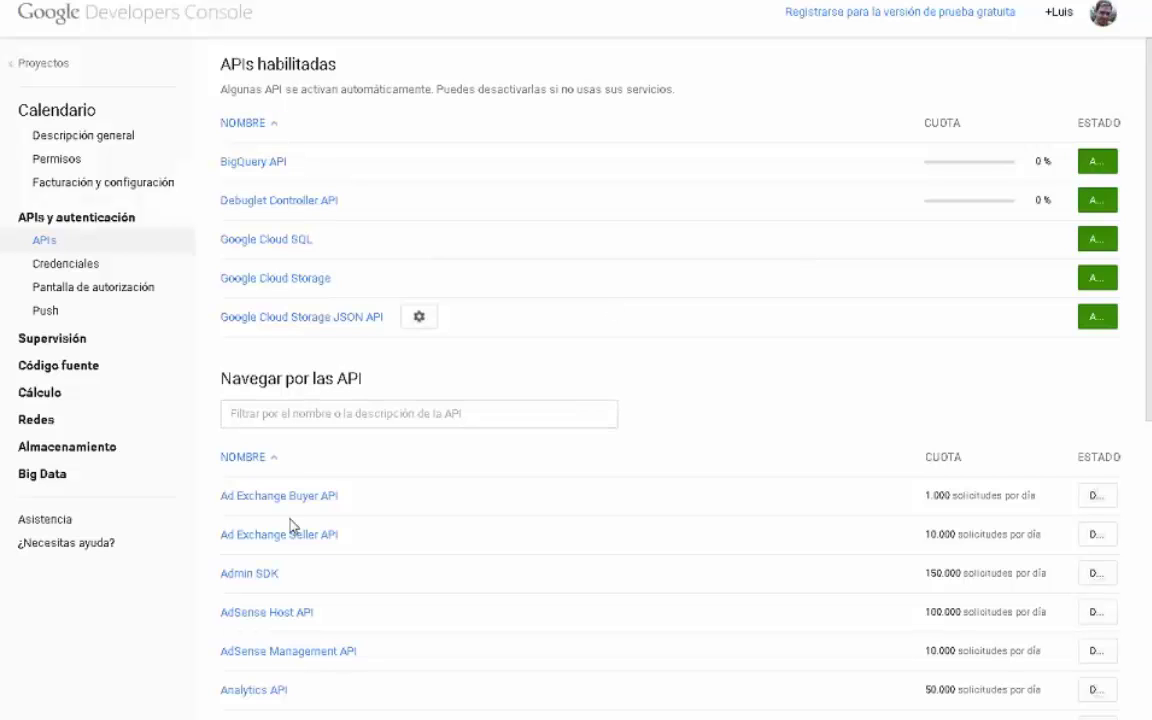
{"action": "scroll", "coordinate": [290, 525], "scroll_direction": "down", "scroll_amount": 3}
{"action": "scroll", "coordinate": [298, 476], "scroll_direction": "down", "scroll_amount": 10}
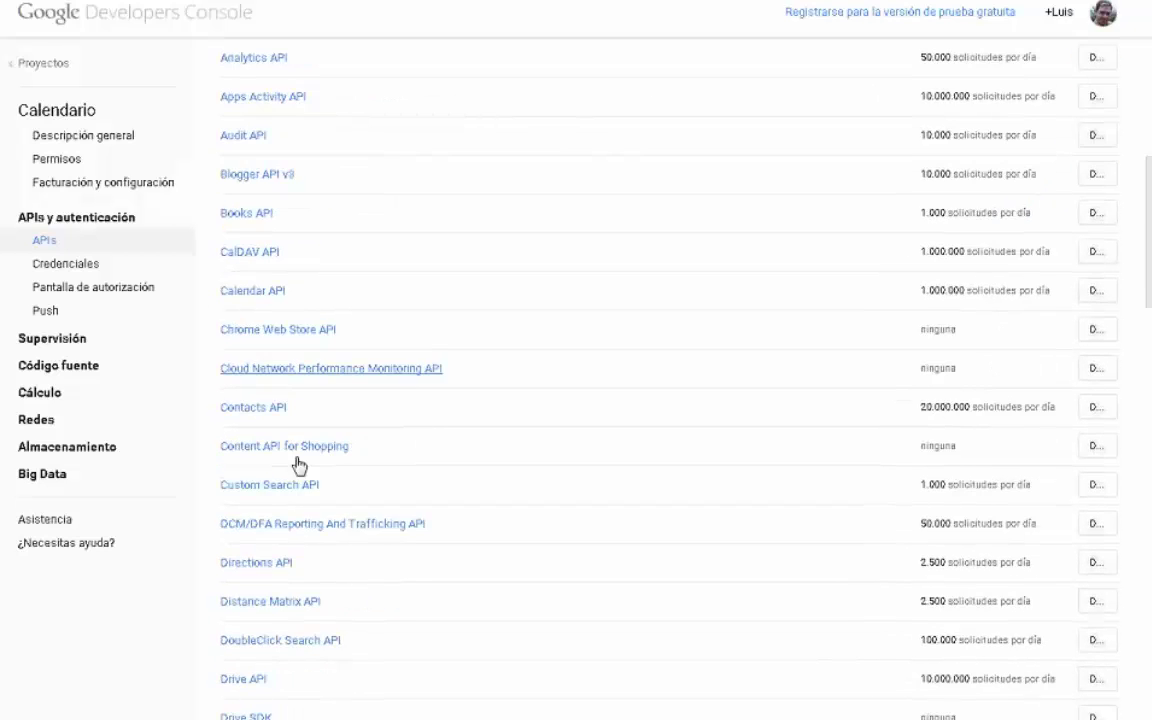
{"action": "scroll", "coordinate": [330, 342], "scroll_direction": "down", "scroll_amount": 3}
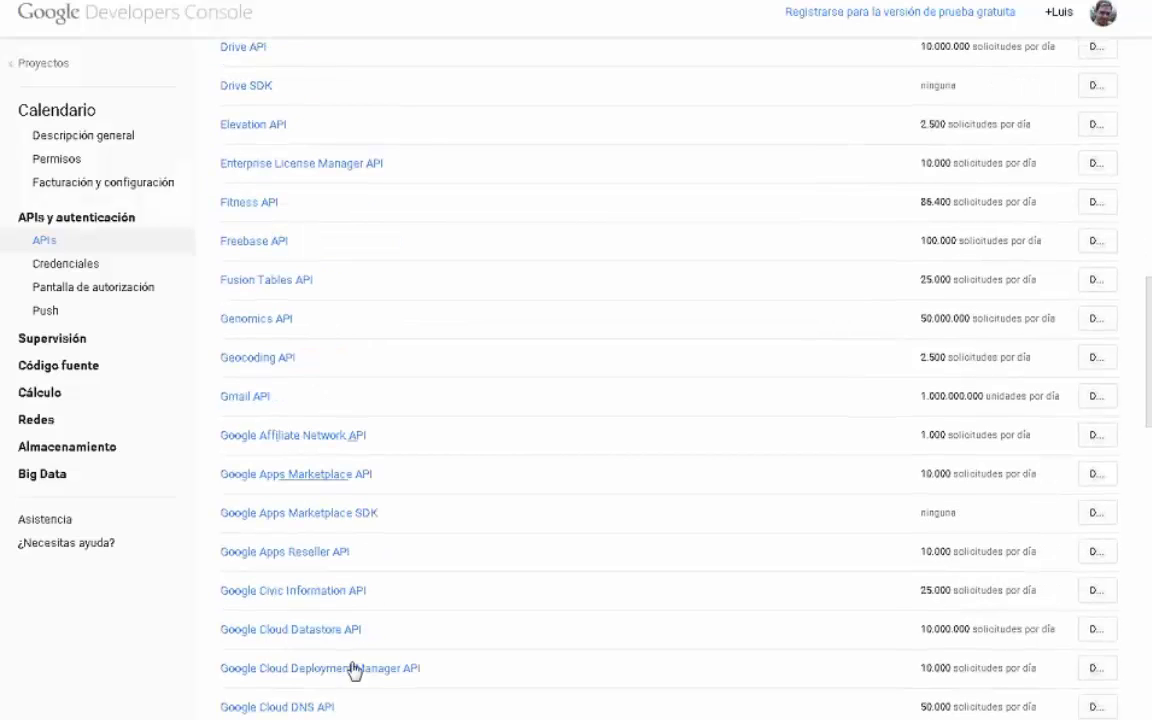
{"action": "scroll", "coordinate": [406, 661], "scroll_direction": "down", "scroll_amount": 3}
{"action": "scroll", "coordinate": [491, 548], "scroll_direction": "down", "scroll_amount": 5}
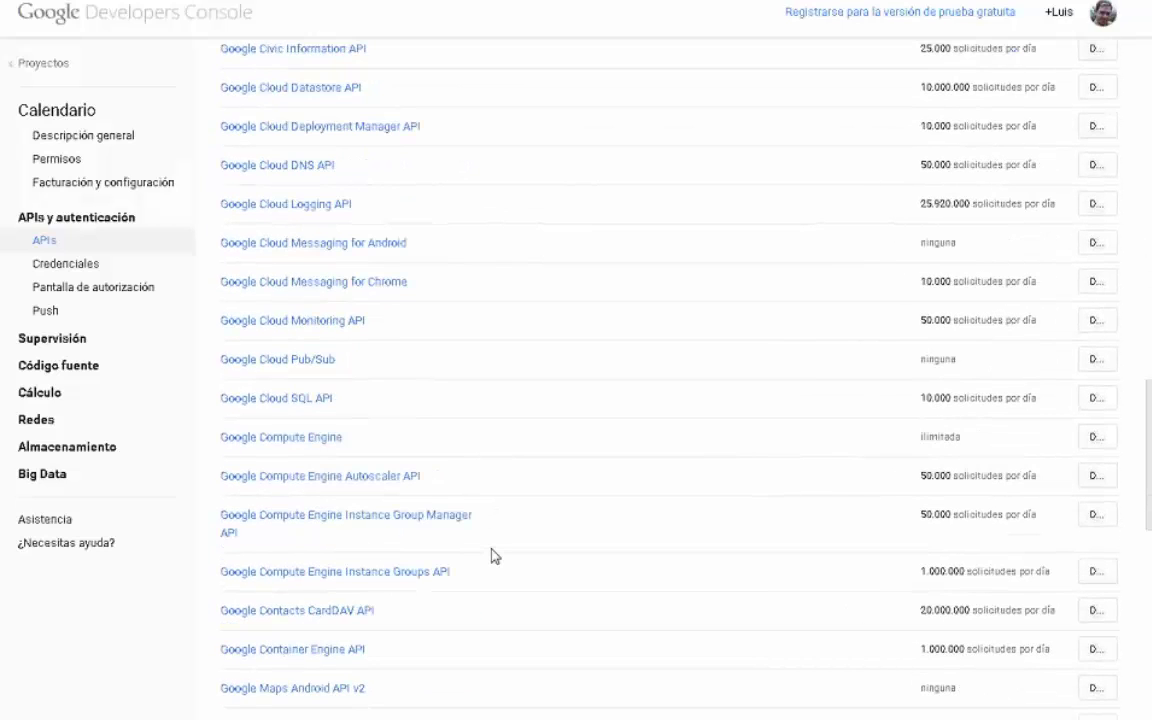
{"action": "scroll", "coordinate": [491, 556], "scroll_direction": "down", "scroll_amount": 6}
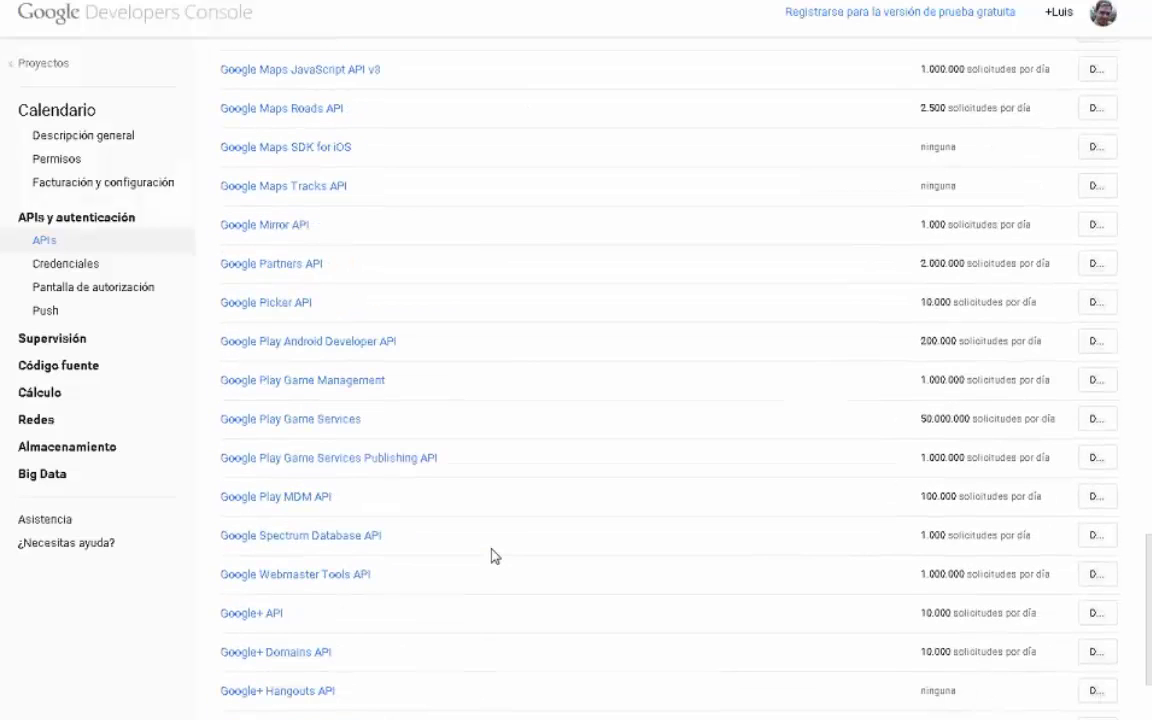
{"action": "scroll", "coordinate": [473, 554], "scroll_direction": "up", "scroll_amount": 3}
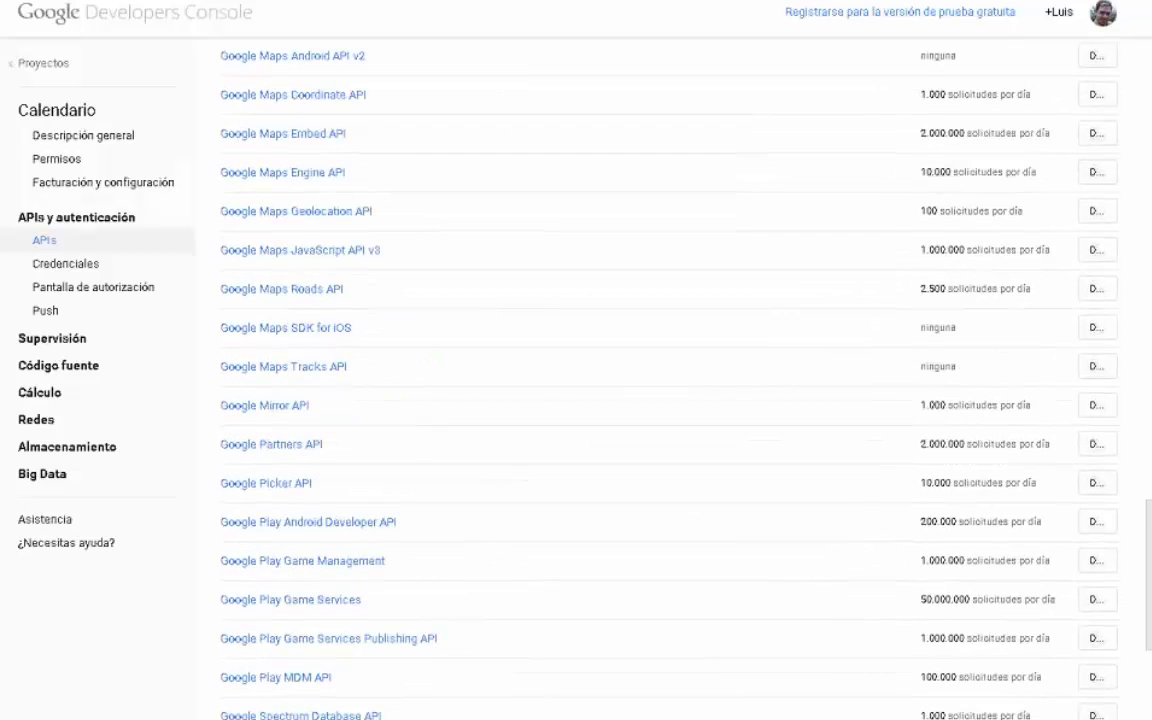
{"action": "scroll", "coordinate": [373, 635], "scroll_direction": "down", "scroll_amount": 3}
{"action": "scroll", "coordinate": [419, 589], "scroll_direction": "up", "scroll_amount": 6}
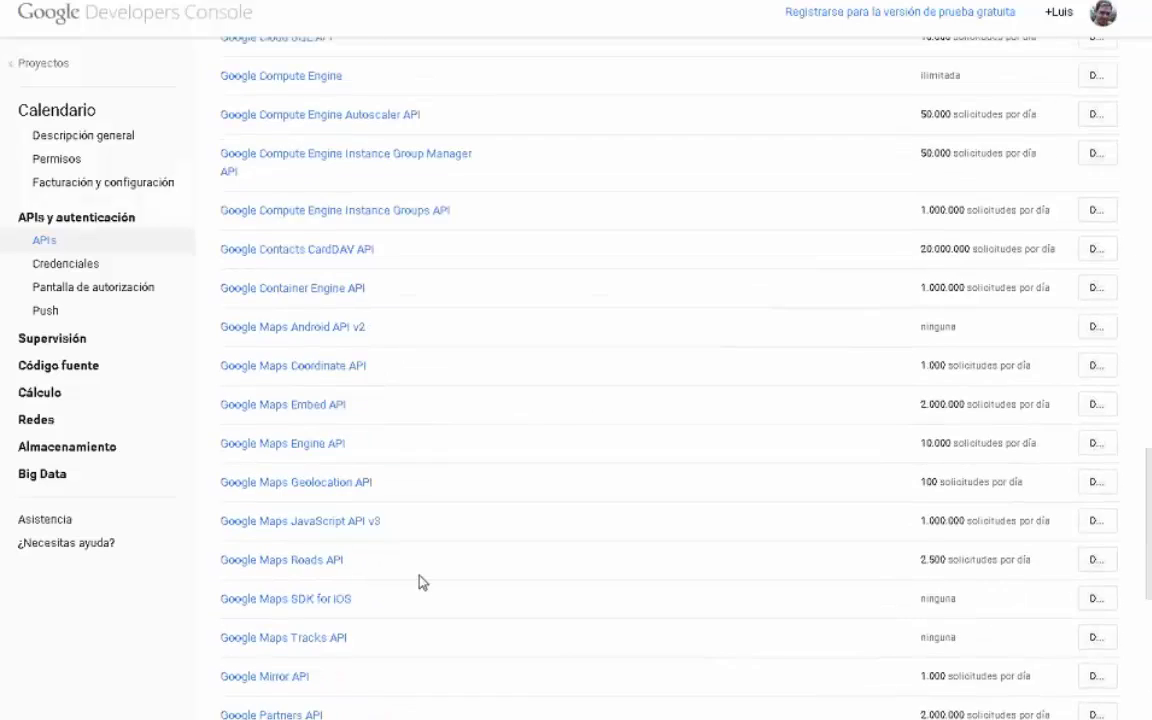
{"action": "scroll", "coordinate": [420, 582], "scroll_direction": "up", "scroll_amount": 14}
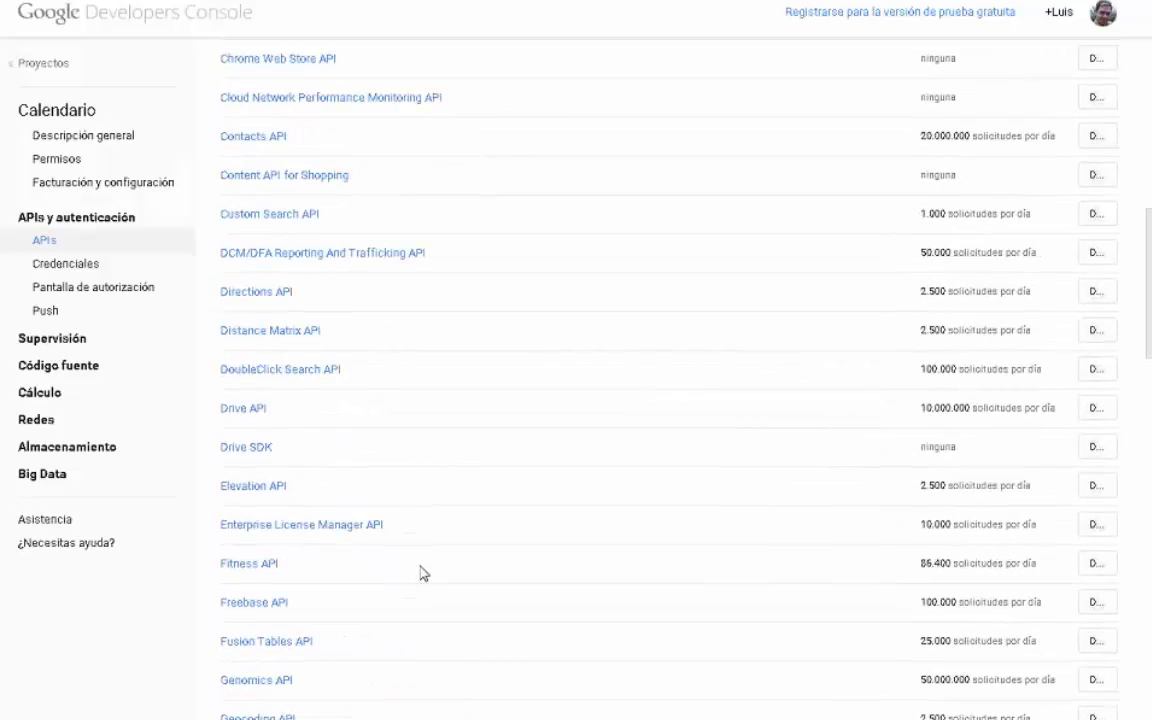
{"action": "scroll", "coordinate": [420, 572], "scroll_direction": "up", "scroll_amount": 1}
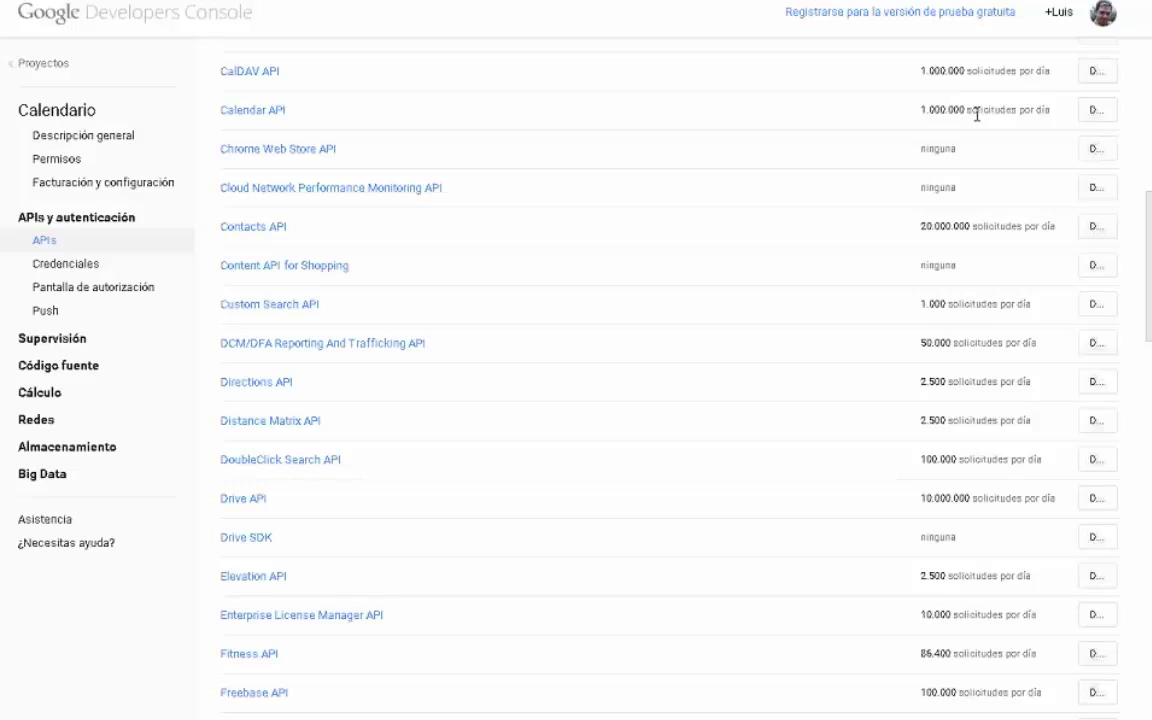
{"action": "left_click", "coordinate": [1096, 110]}
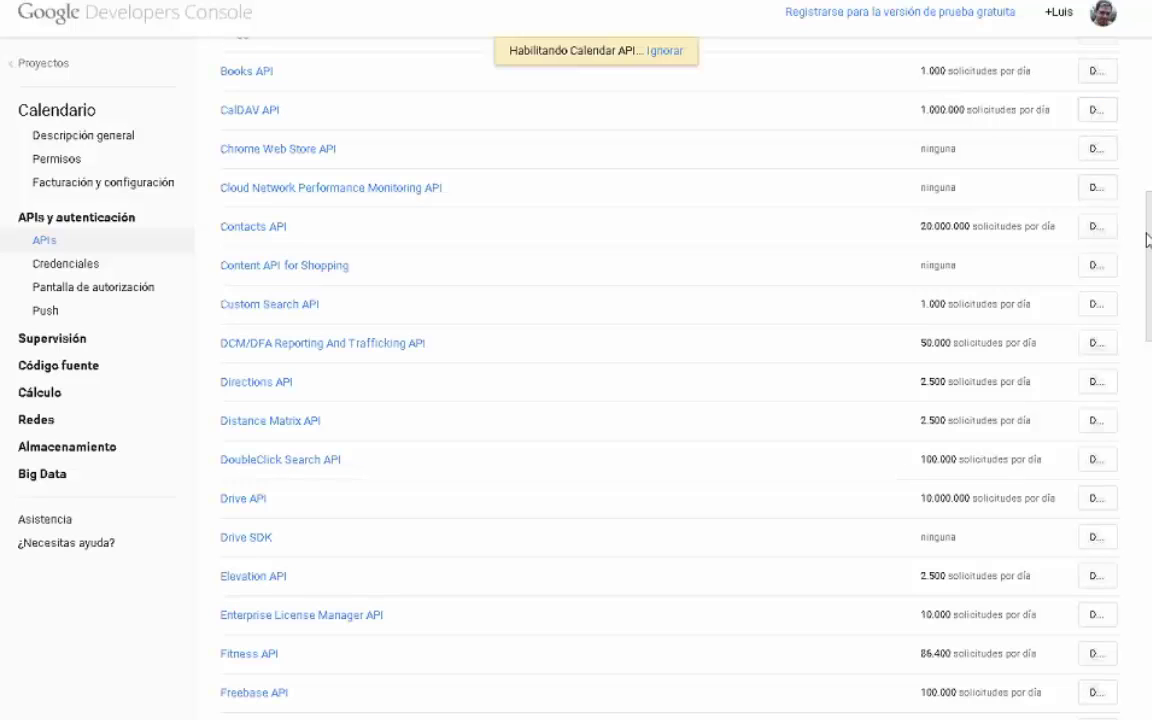
{"action": "scroll", "coordinate": [1130, 170], "scroll_direction": "up", "scroll_amount": 8}
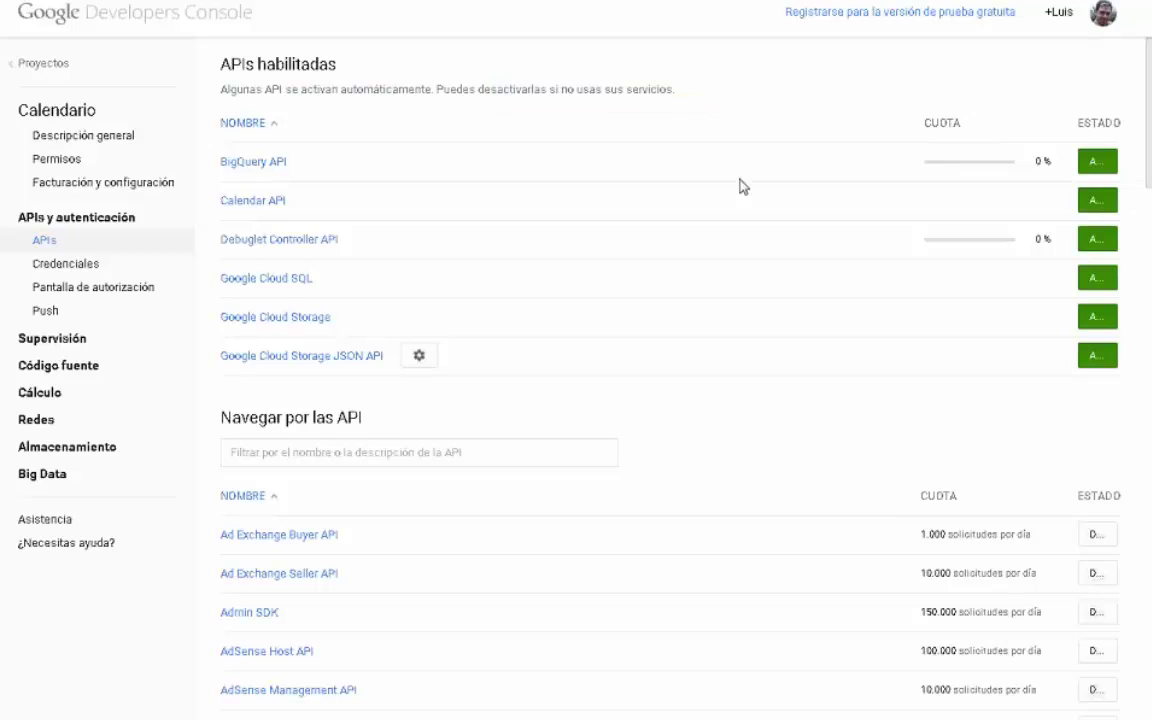
- Configure the project's authorization screen with the account's e-mail address and the product name Calendario, and save it
{"action": "key", "text": "alt+Tab"}
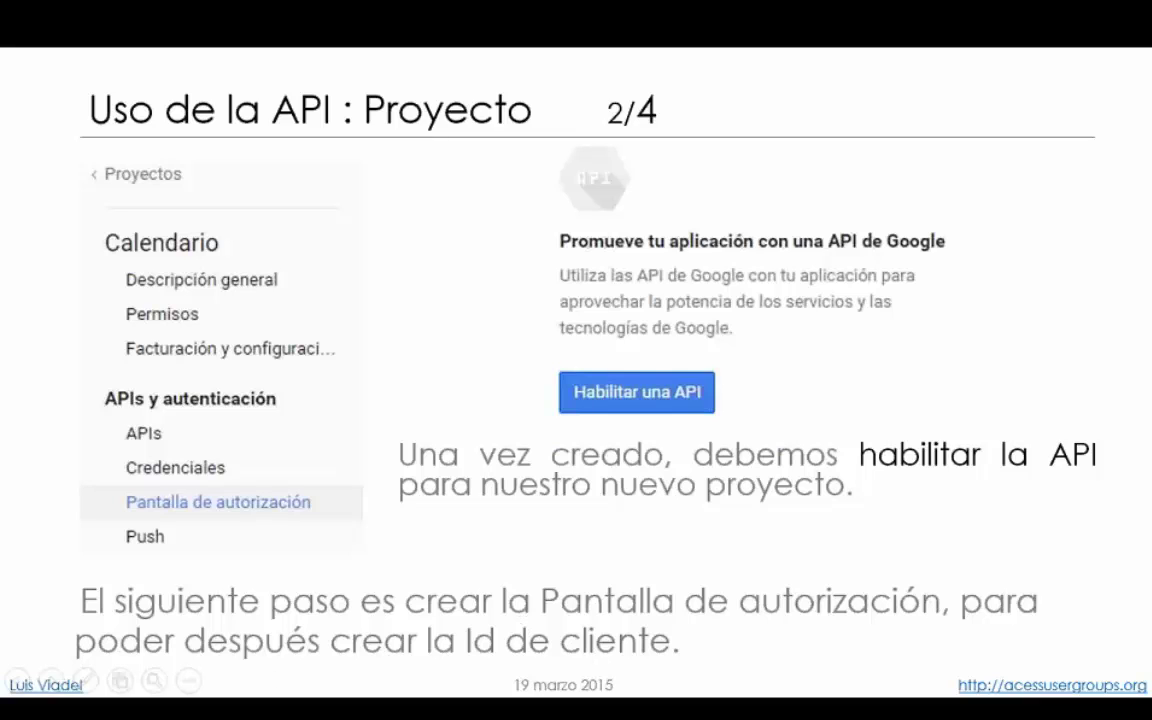
{"action": "key", "text": "alt+Tab"}
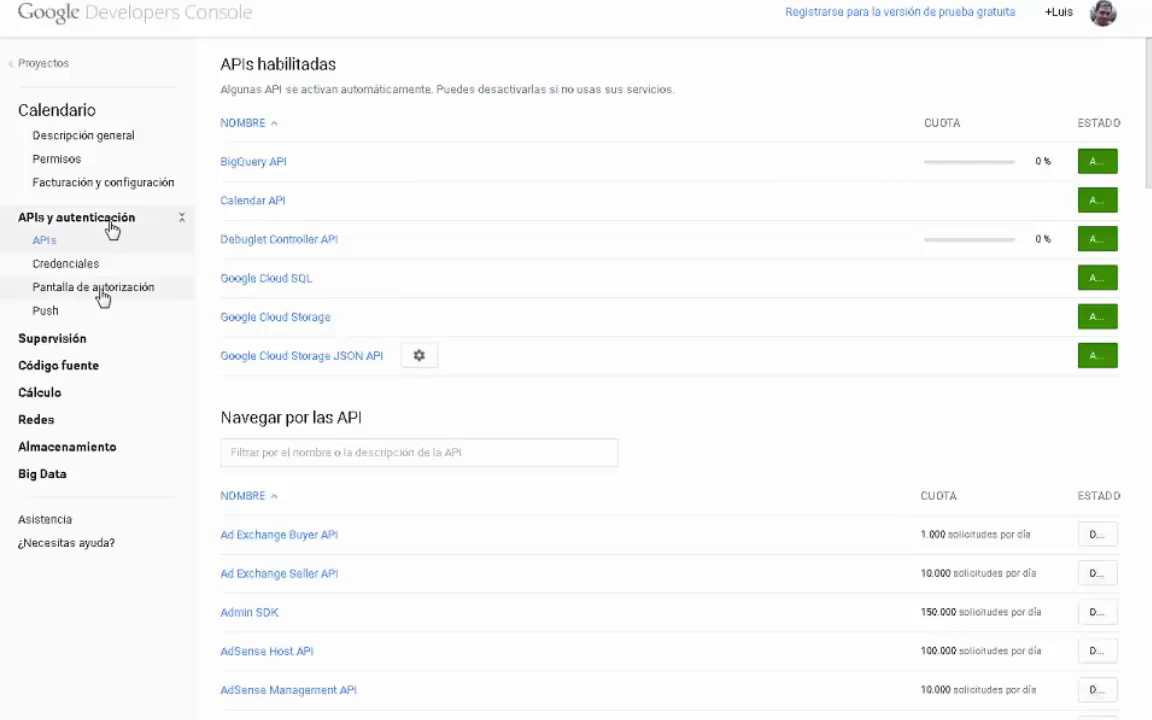
{"action": "left_click", "coordinate": [101, 290]}
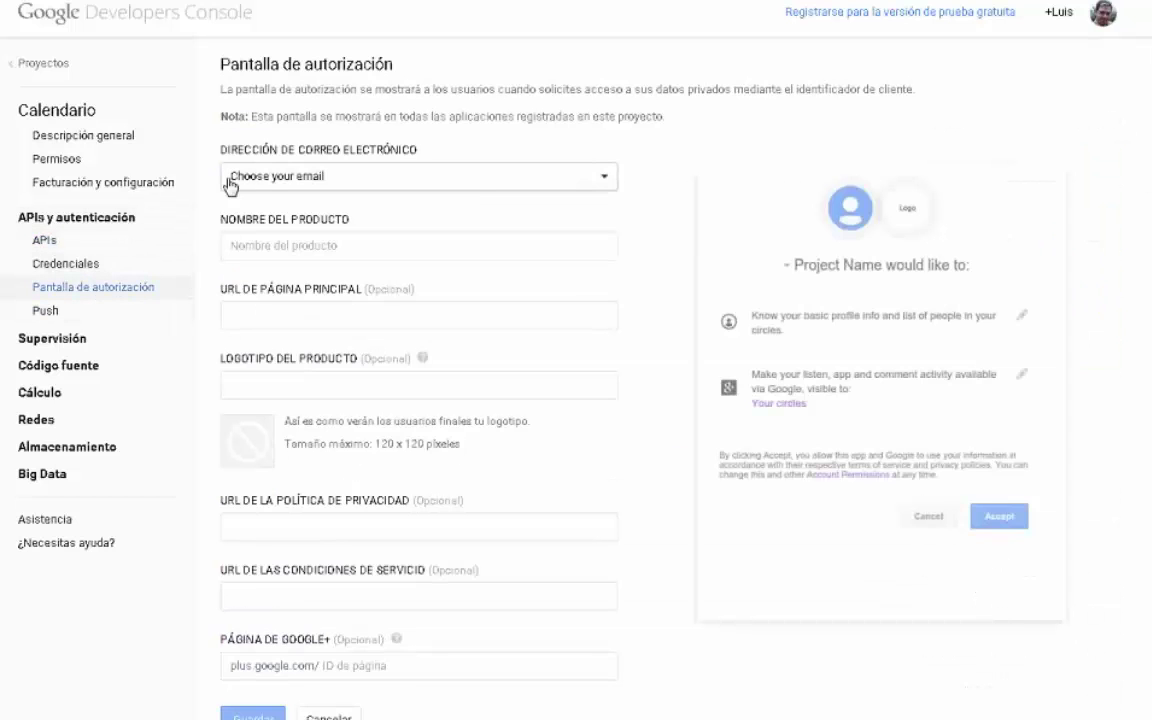
{"action": "left_click", "coordinate": [610, 179]}
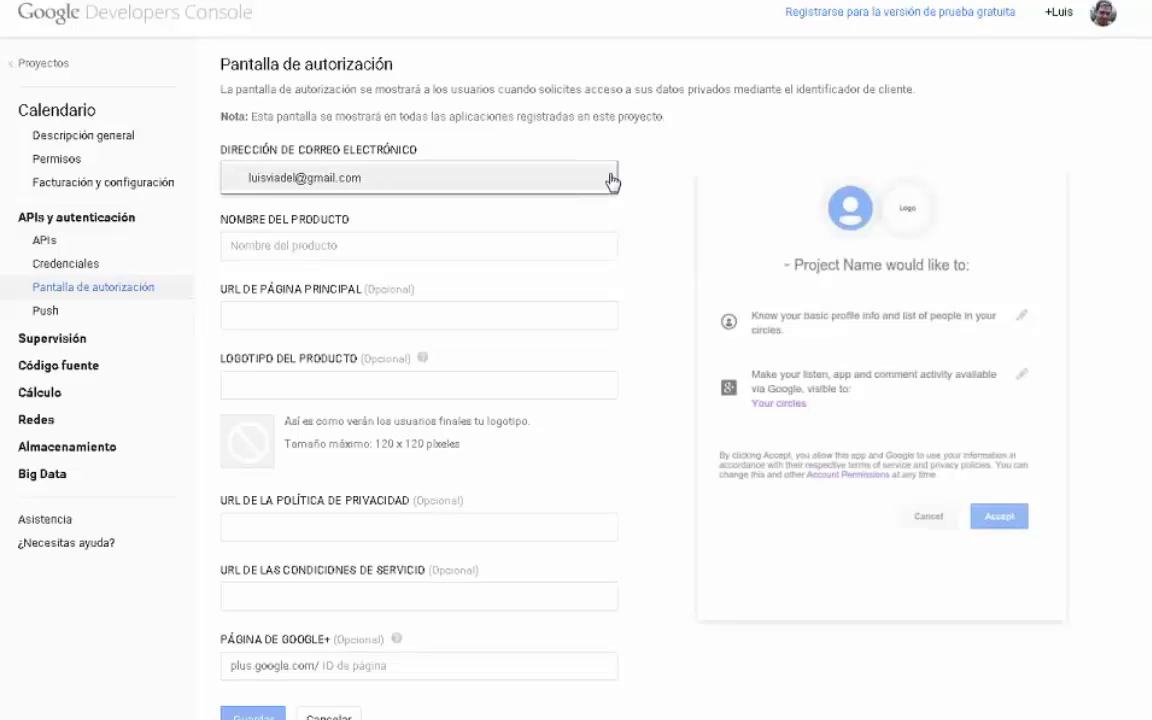
{"action": "left_click", "coordinate": [345, 177]}
{"action": "left_click", "coordinate": [309, 249]}
{"action": "type", "text": "Calendario"}
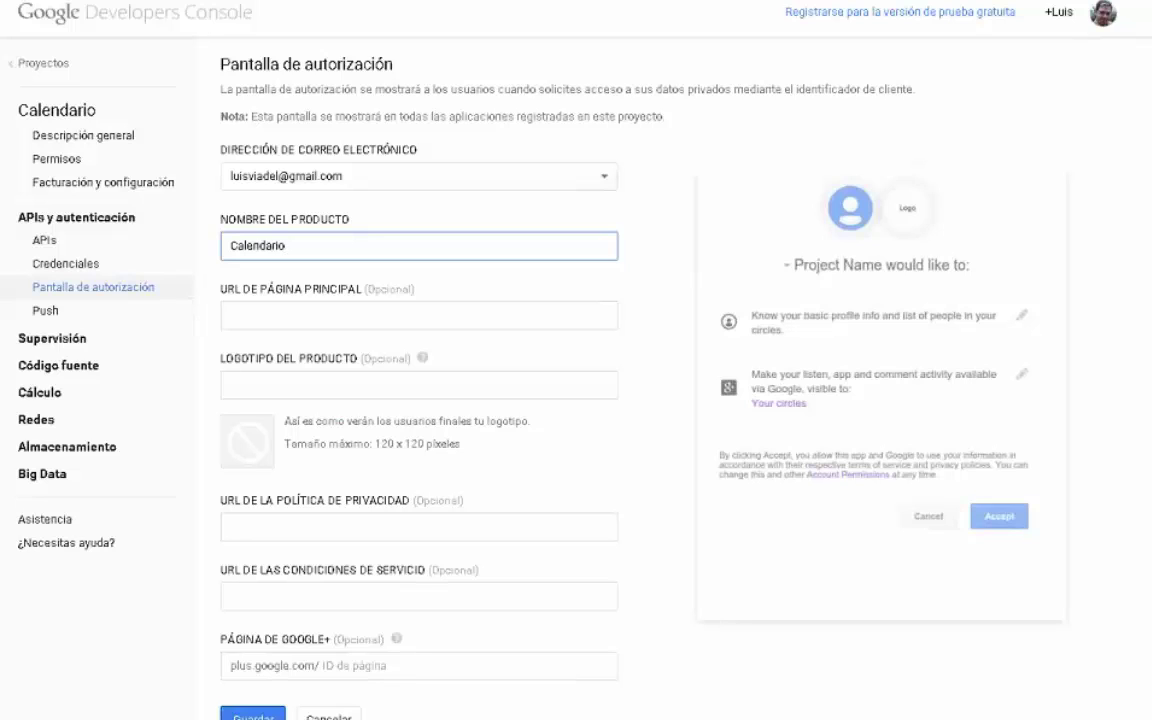
{"action": "key", "text": "Return"}
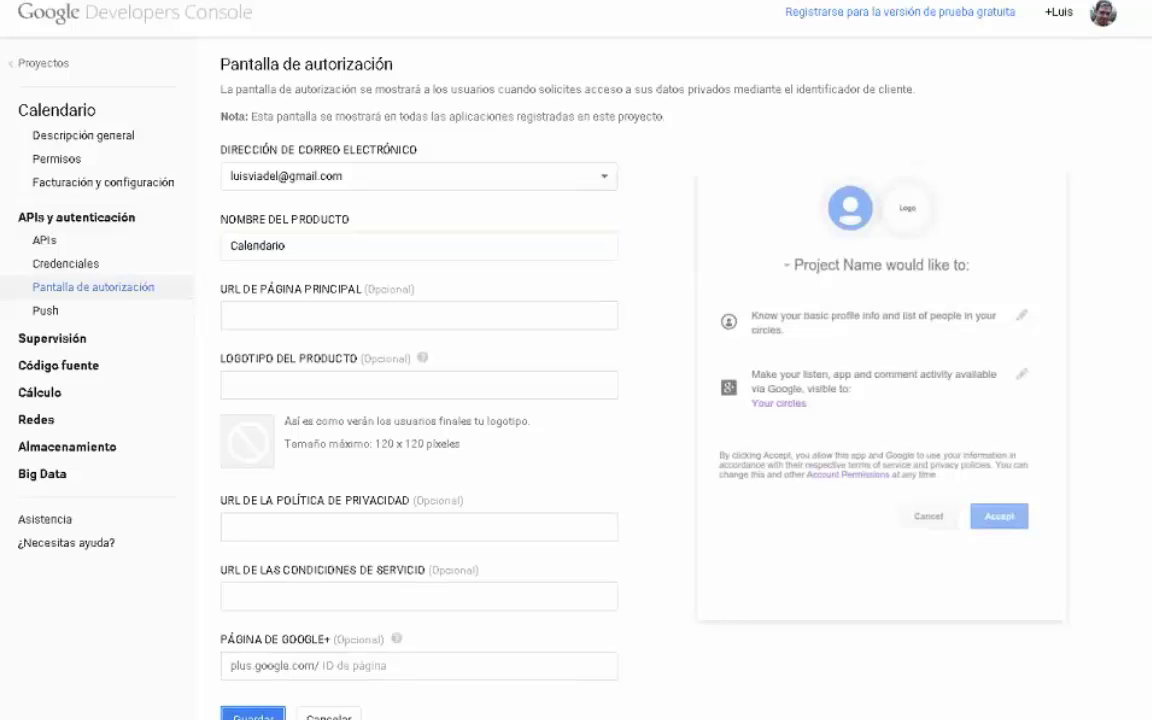
{"action": "left_click", "coordinate": [258, 714]}
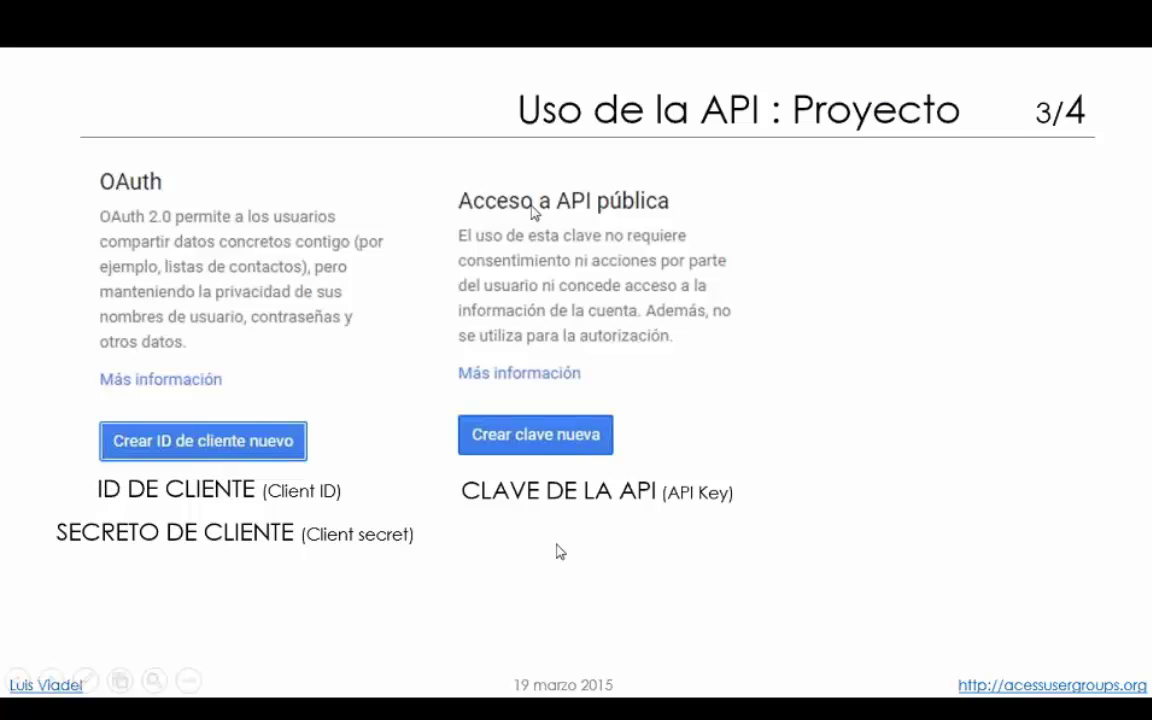
- Consult the presentation's slide on client IDs and API keys, and open the Calendario project's credentials page
{"action": "key", "text": "alt+Tab"}
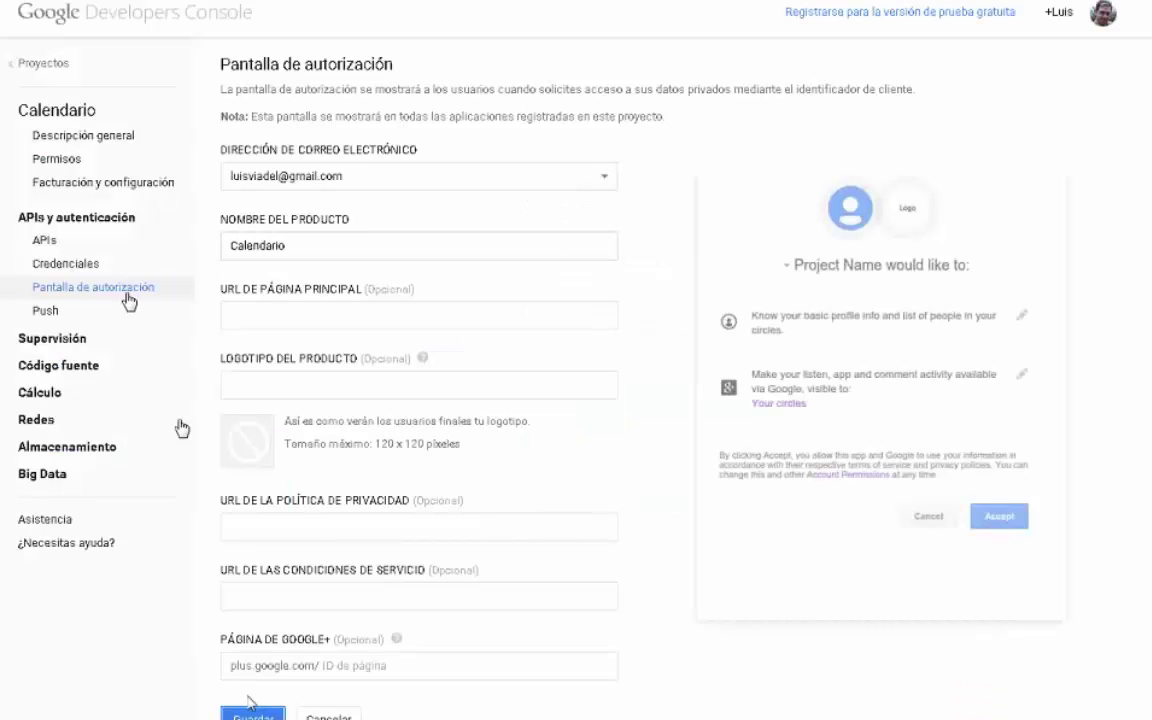
{"action": "key", "text": "alt+Tab"}
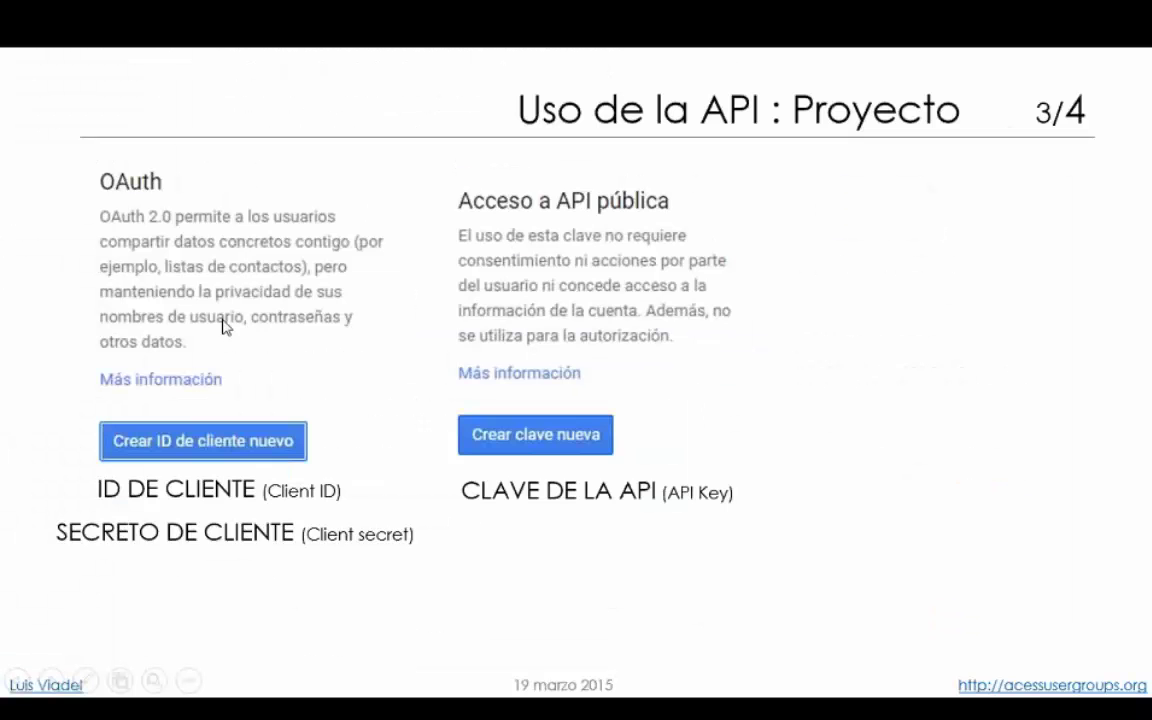
{"action": "key", "text": "alt+Tab"}
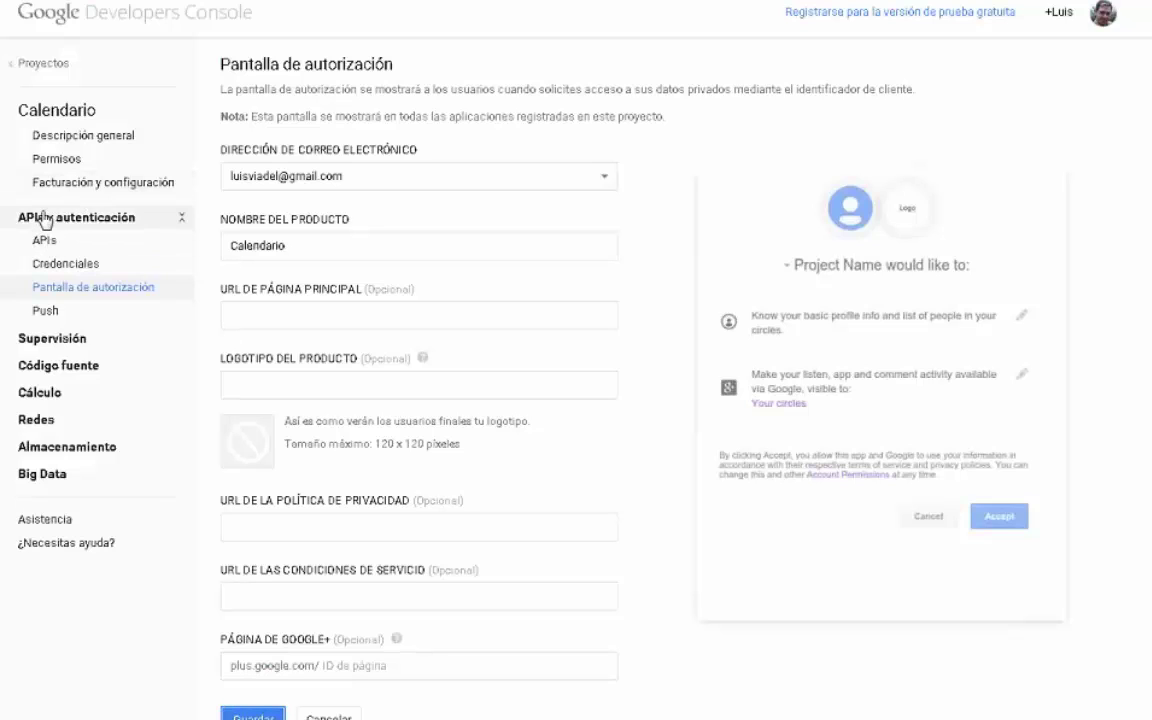
{"action": "left_click", "coordinate": [65, 265]}
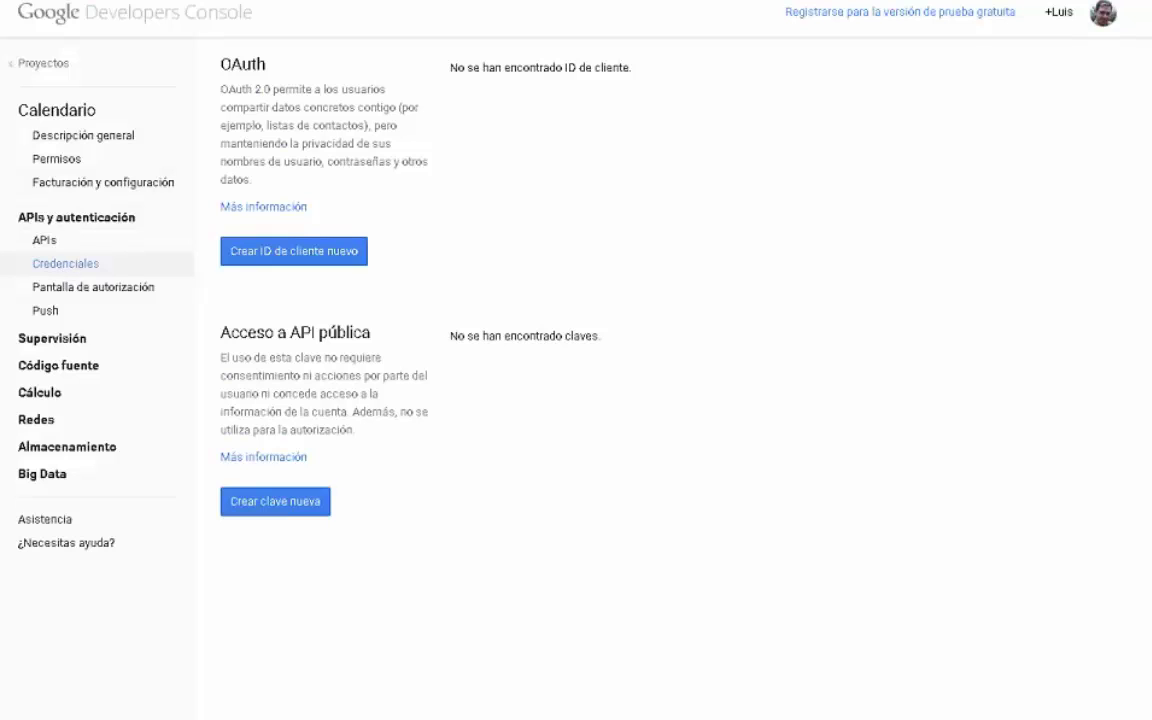
- Create an OAuth client ID for an installed application (Aplicación instalada) of type Otros
{"action": "key", "text": "alt+Tab"}
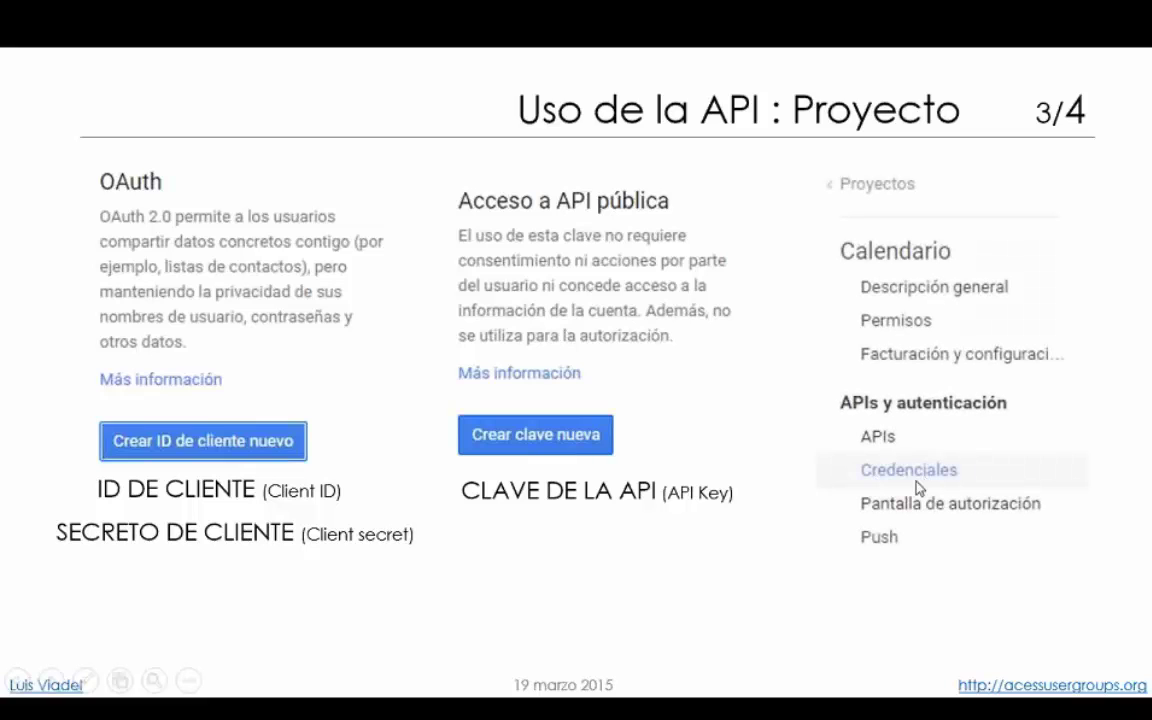
{"action": "key", "text": "alt+Tab"}
{"action": "left_click", "coordinate": [300, 251]}
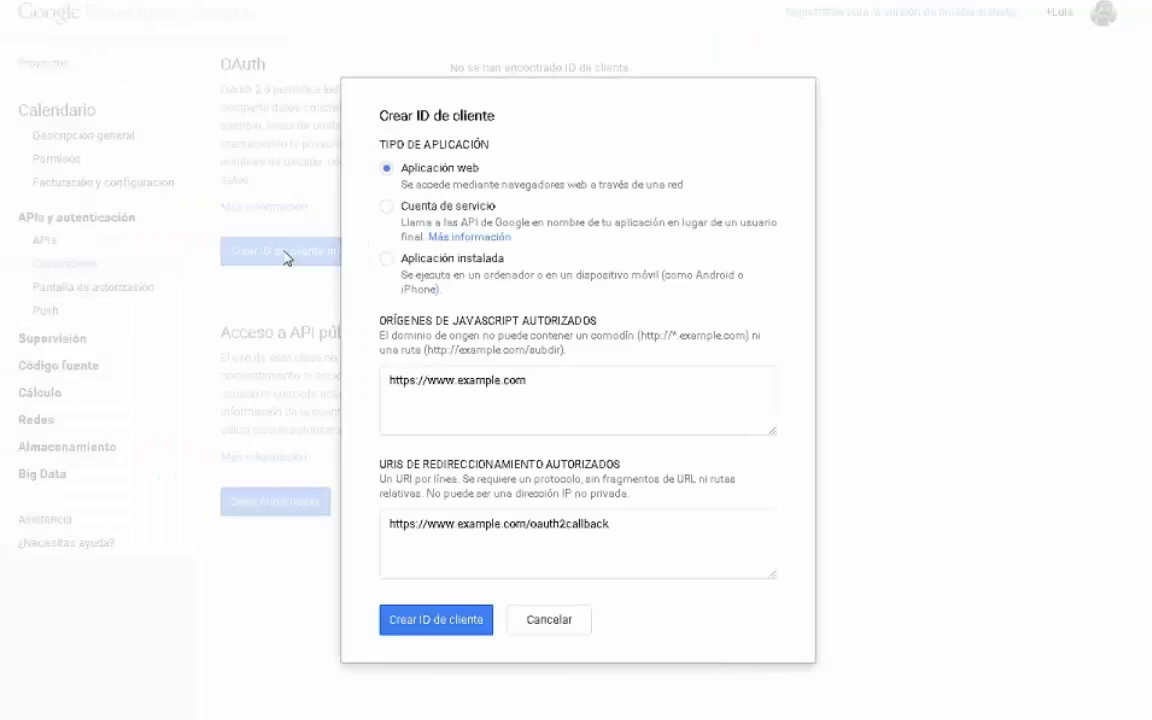
{"action": "left_click", "coordinate": [386, 261]}
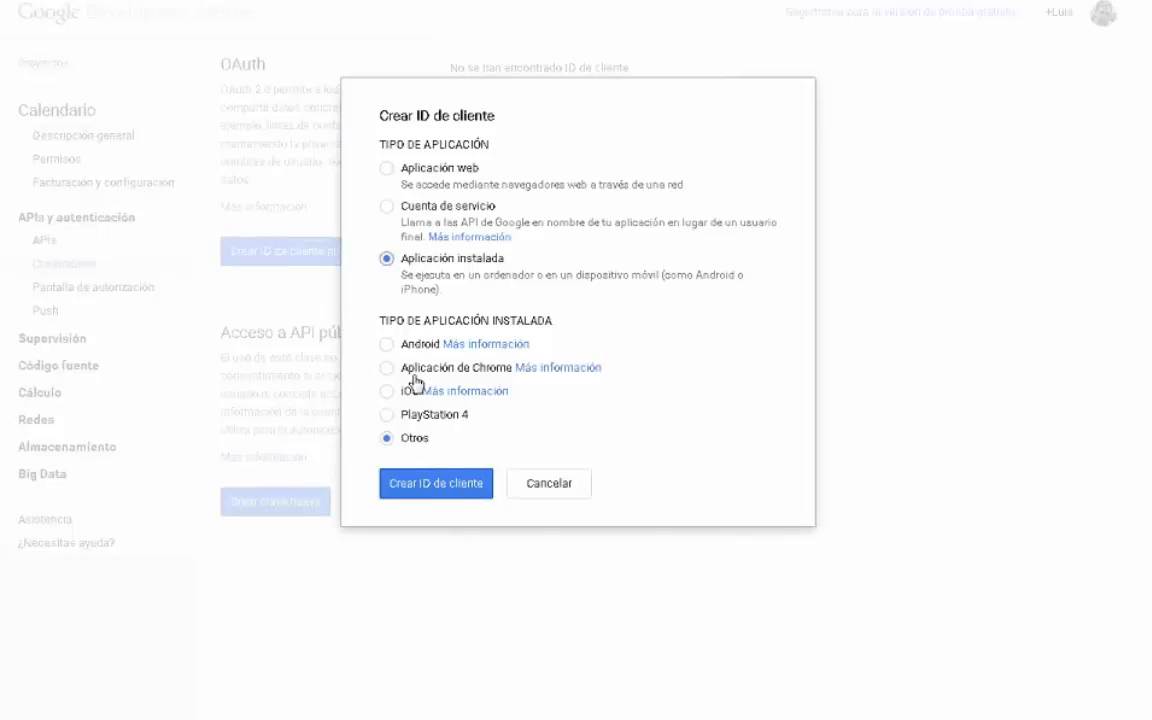
{"action": "left_click", "coordinate": [437, 487]}
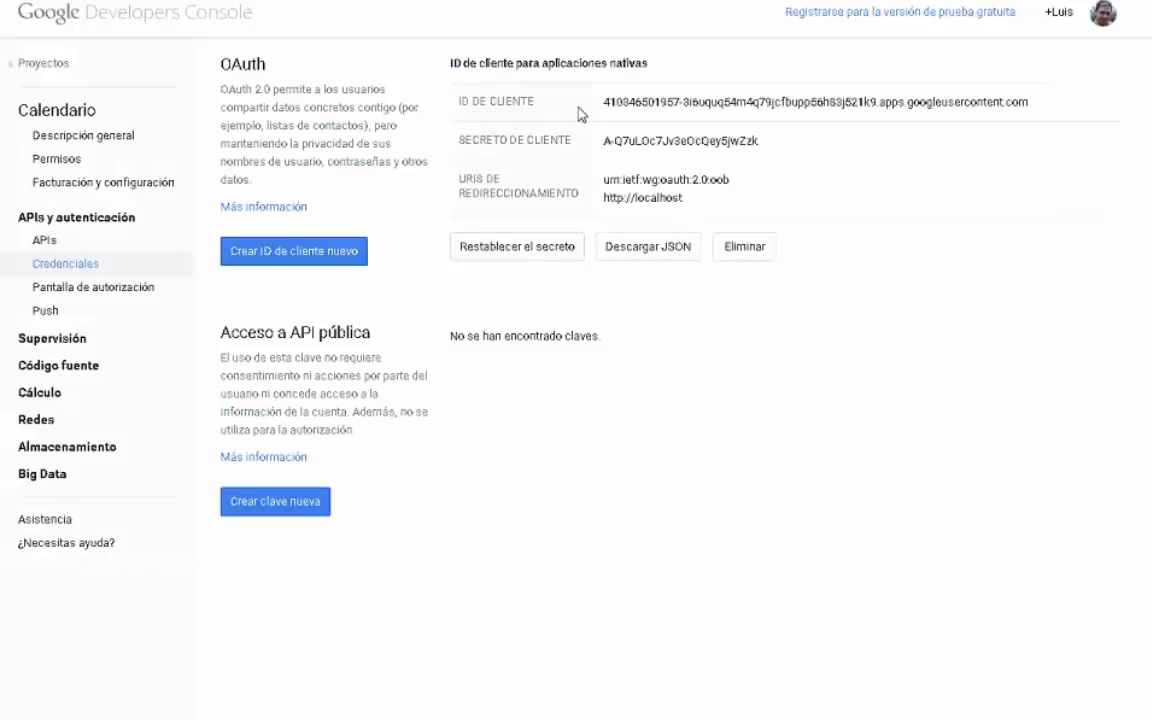
- Review the client ID, client secret and first redirect URI of the native application credentials by highlighting each one
{"action": "left_click_drag", "start_coordinate": [1030, 101], "coordinate": [603, 120]}
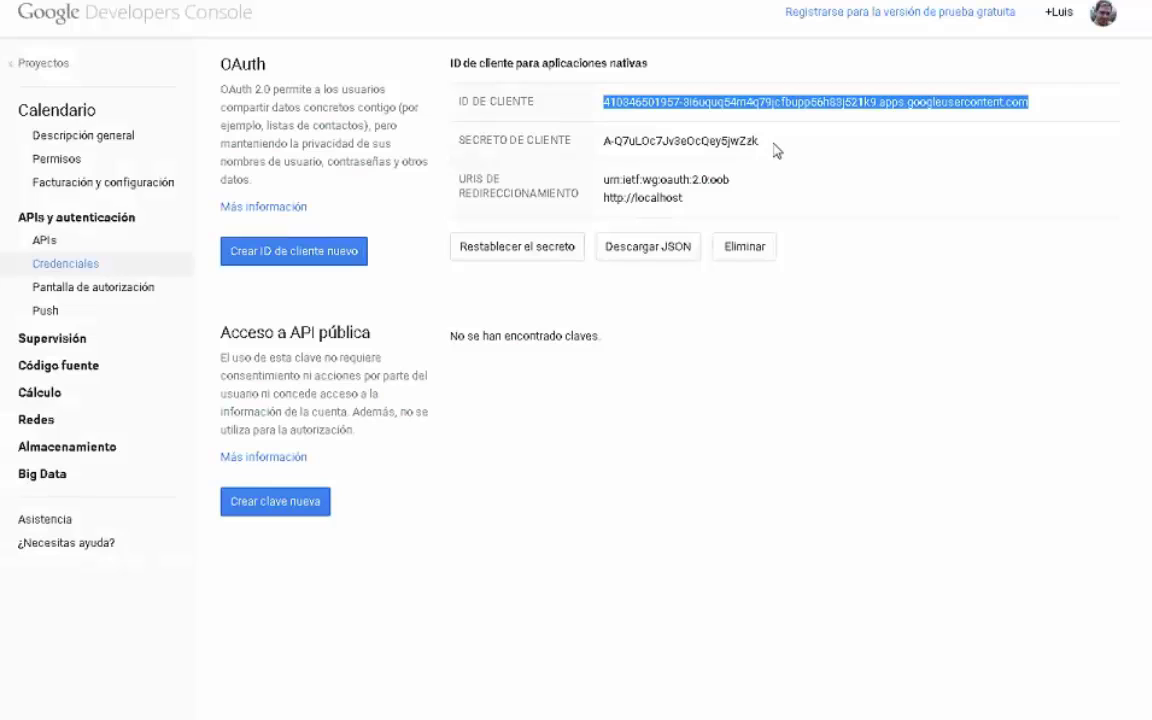
{"action": "left_click_drag", "start_coordinate": [776, 149], "coordinate": [598, 137]}
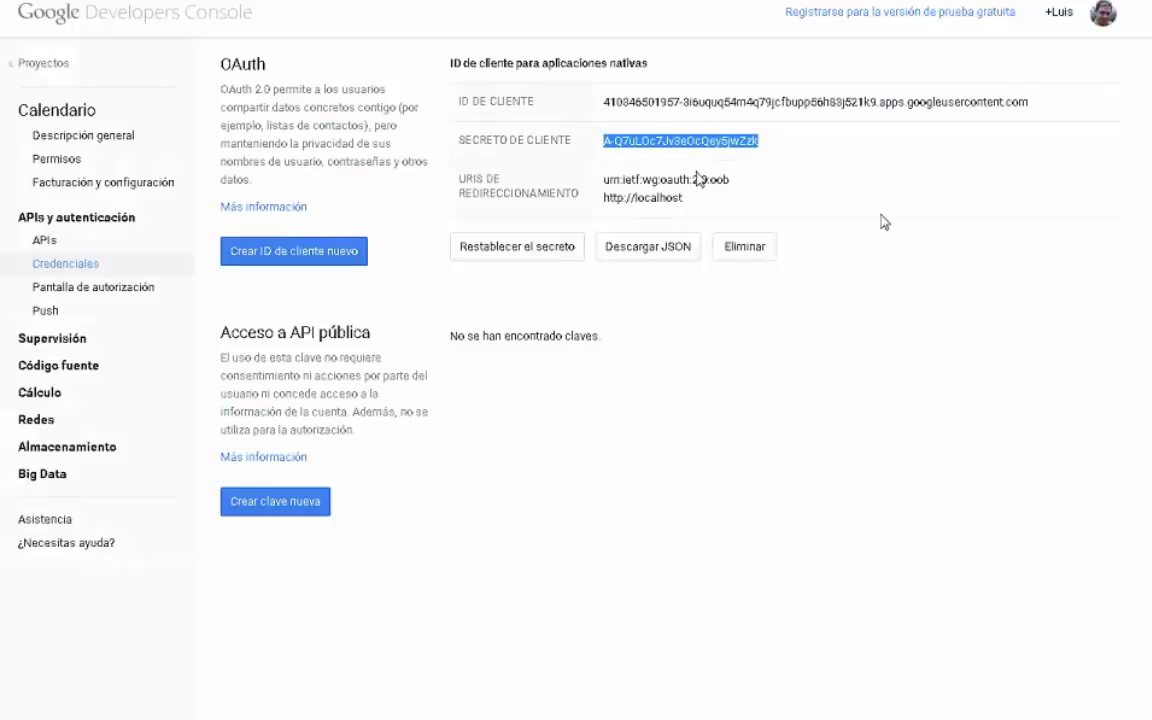
{"action": "left_click_drag", "start_coordinate": [745, 186], "coordinate": [602, 180]}
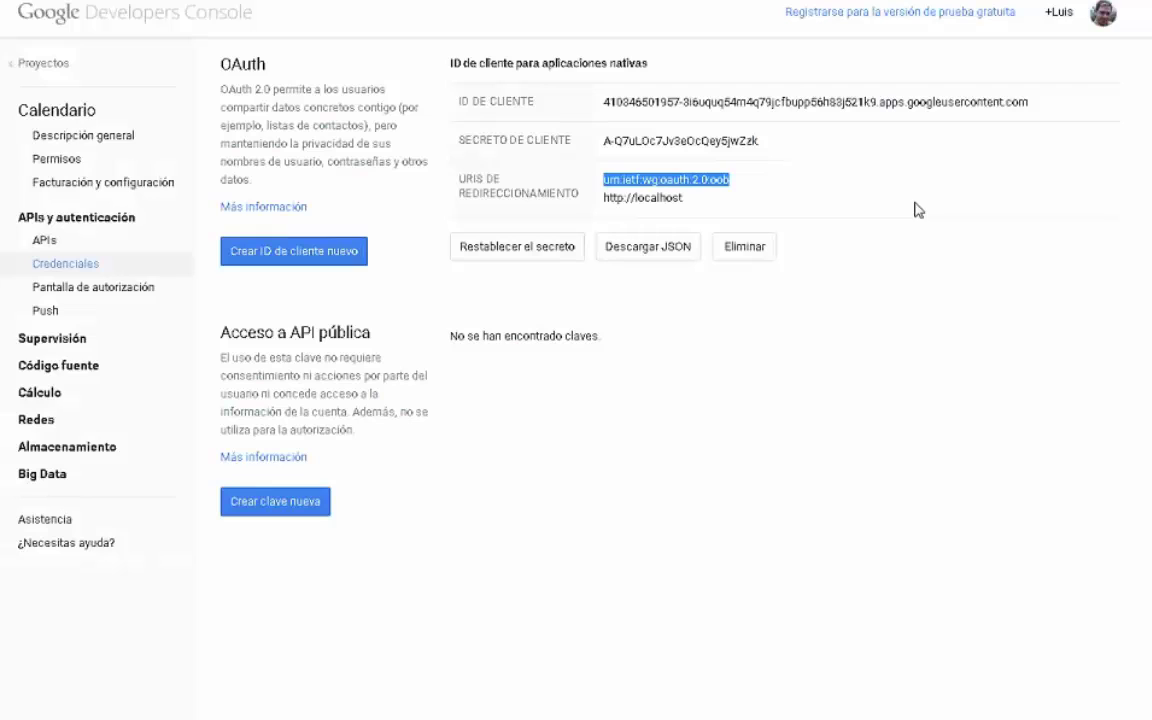
- Create a server API key without entering any allowed IP addresses, and highlight the generated key
{"action": "left_click", "coordinate": [289, 506]}
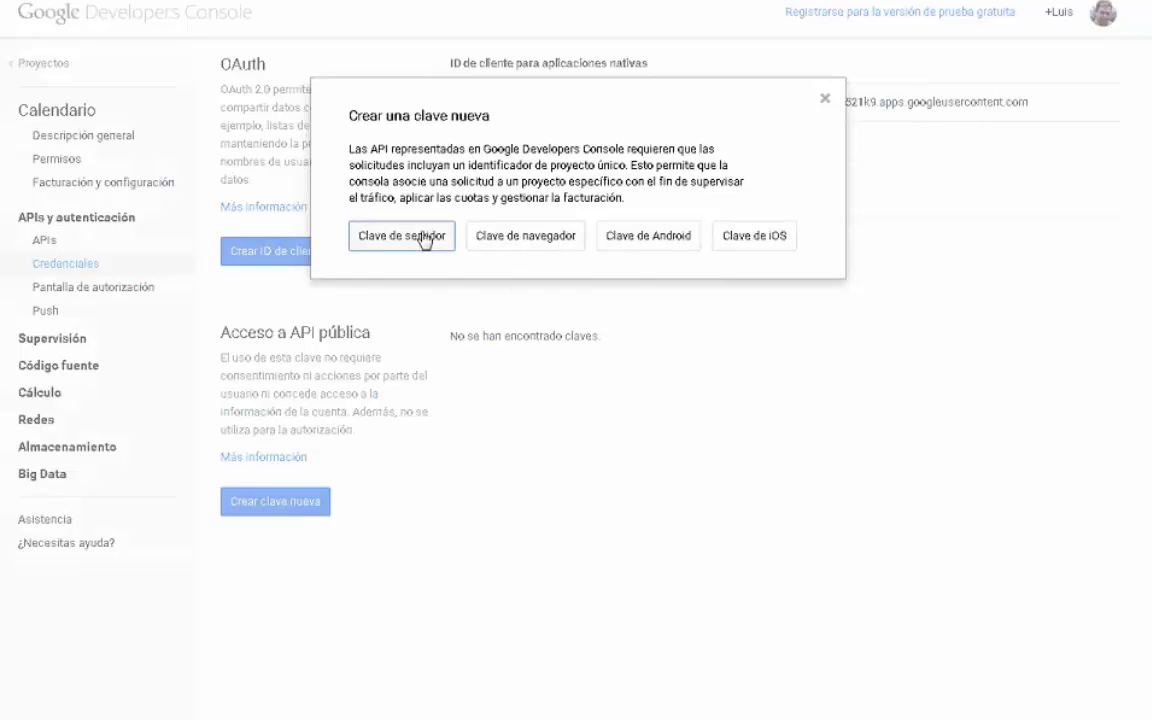
{"action": "left_click", "coordinate": [425, 237]}
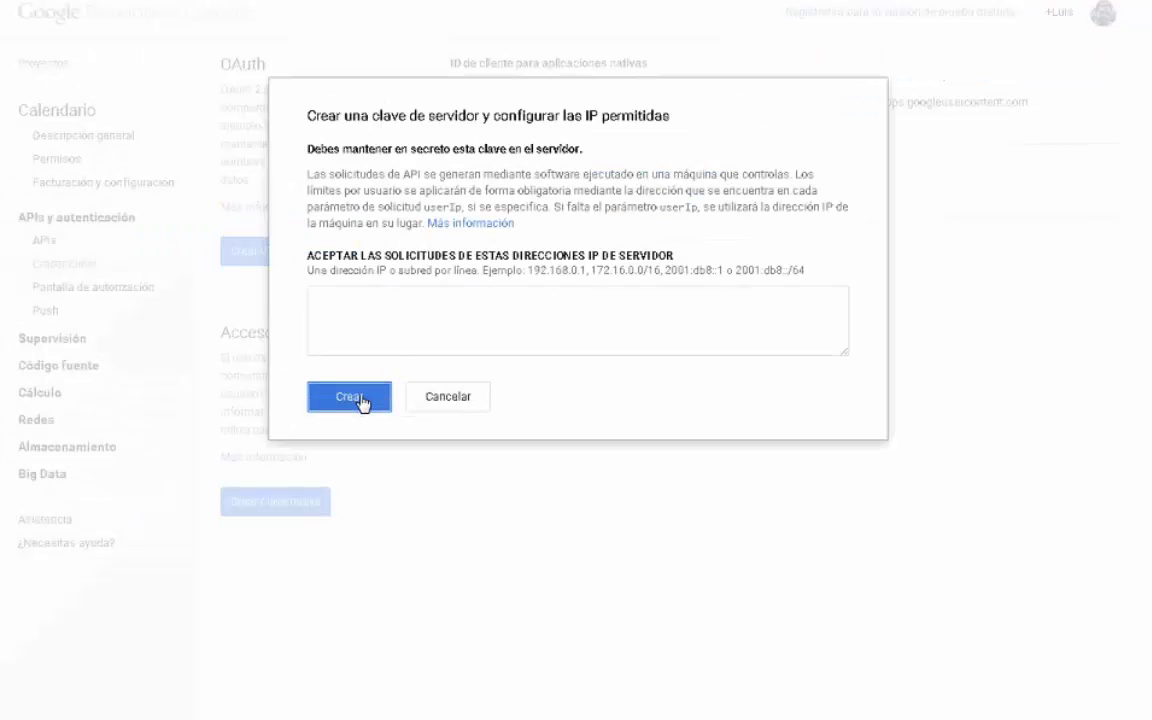
{"action": "left_click", "coordinate": [355, 398]}
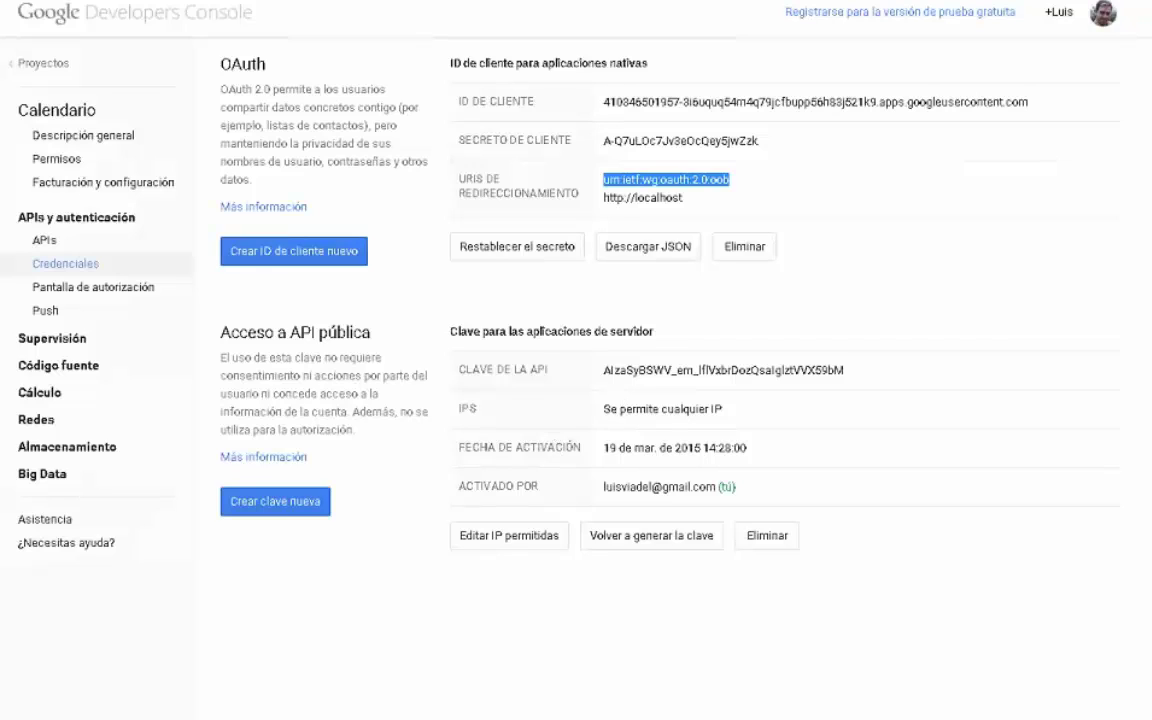
{"action": "left_click_drag", "start_coordinate": [846, 370], "coordinate": [608, 372]}
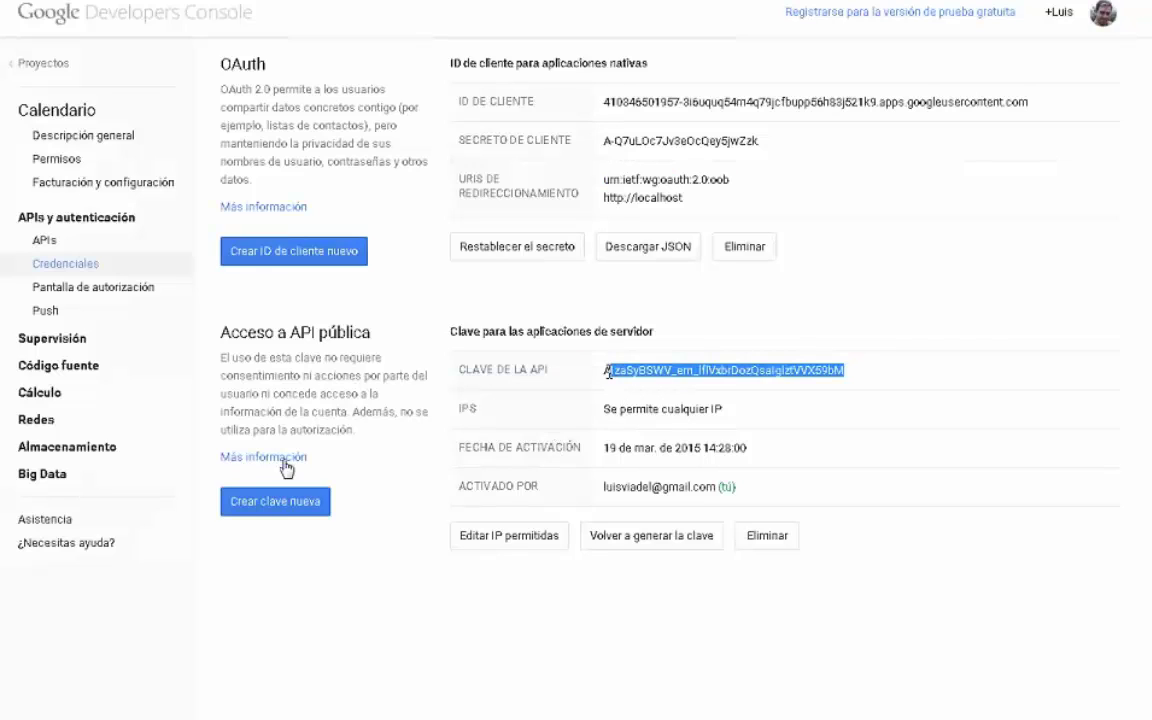
- Create a browser API key without entering any allowed HTTP referrers, and view it alongside the server key
{"action": "left_click", "coordinate": [268, 501]}
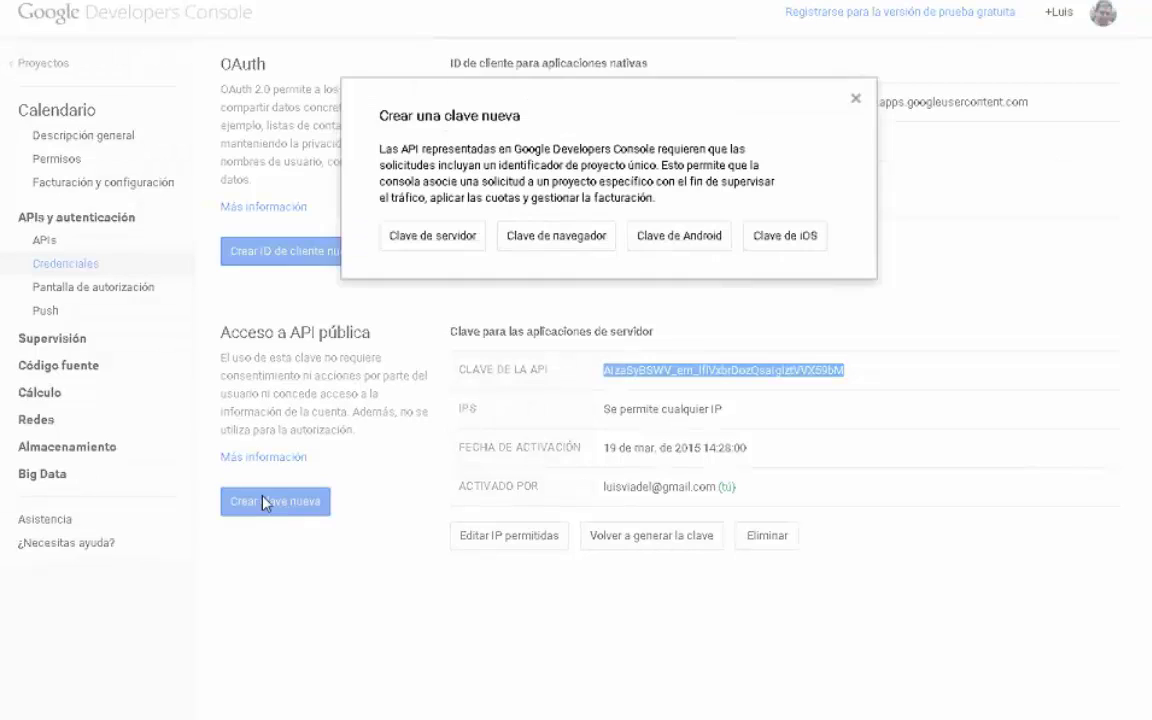
{"action": "left_click", "coordinate": [520, 238]}
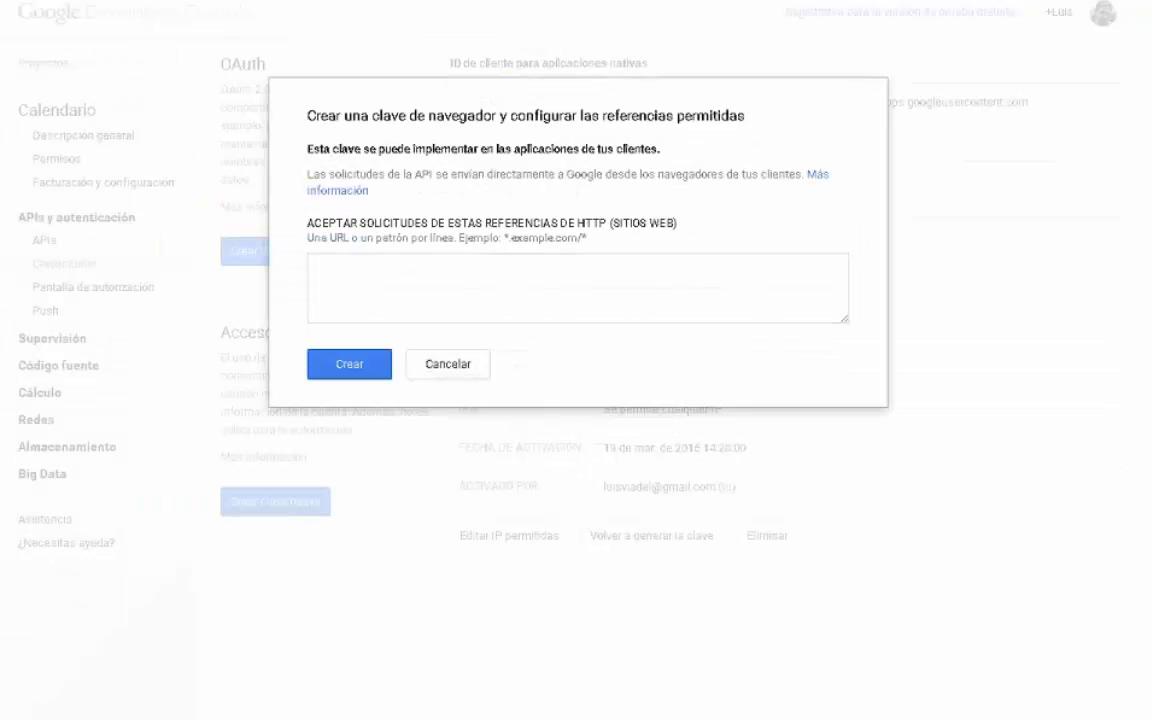
{"action": "left_click", "coordinate": [372, 364]}
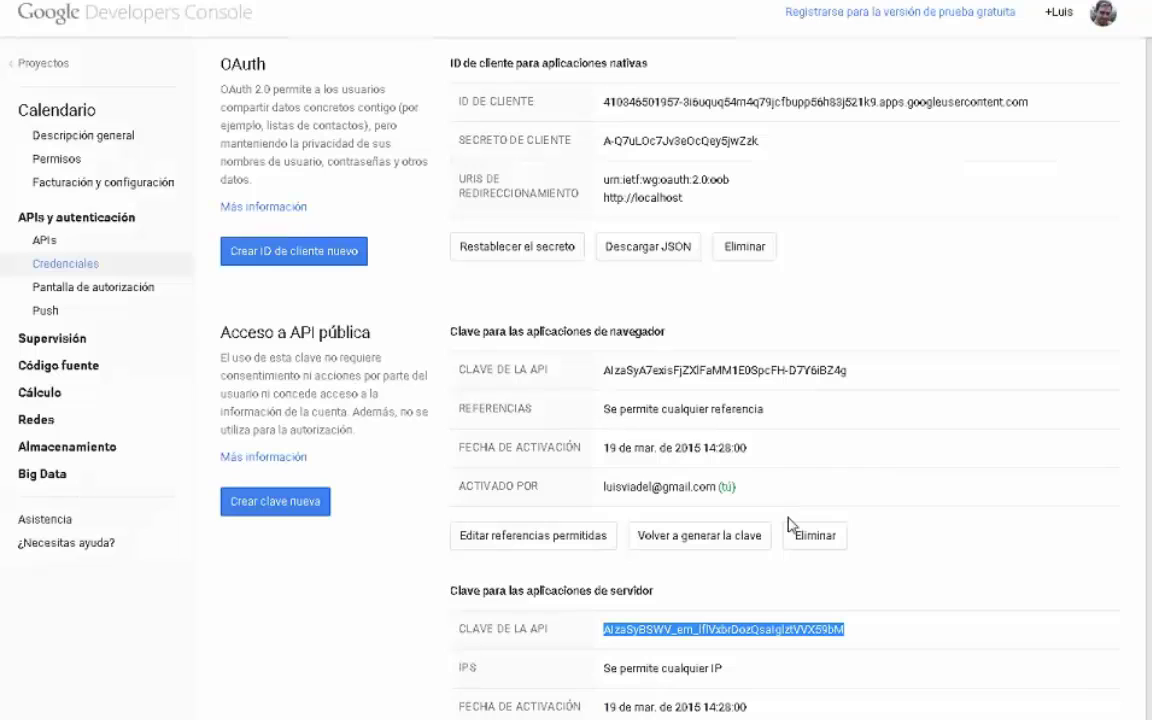
{"action": "scroll", "coordinate": [784, 622], "scroll_direction": "down", "scroll_amount": 1}
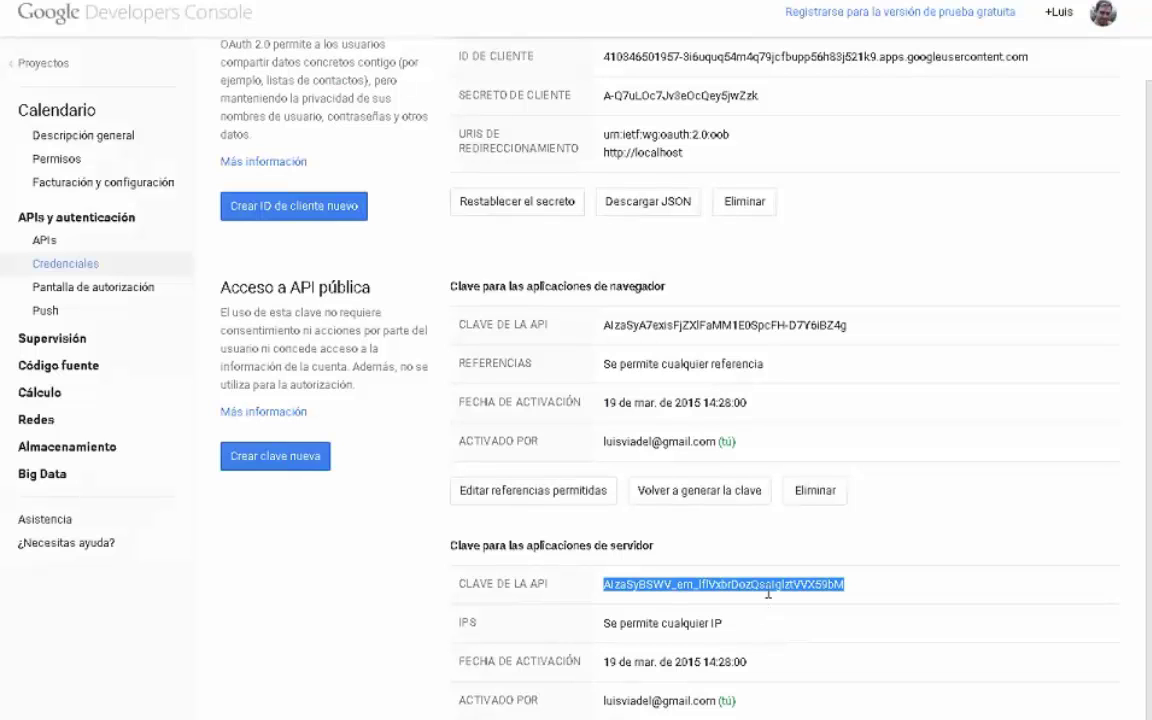
- Switch to the presentation, advance to the project slide 4/4 showing the credentials, and return to the Developers Console
{"action": "key", "text": "alt+Tab"}
{"action": "key", "text": "Right"}
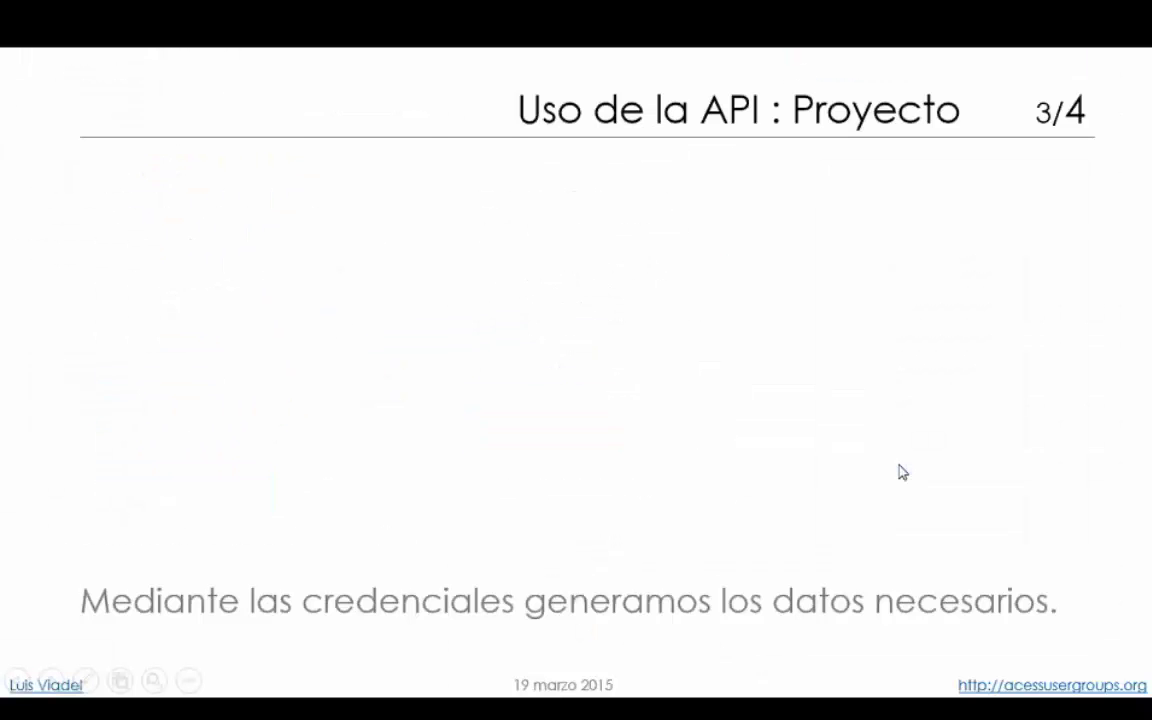
{"action": "key", "text": "Right"}
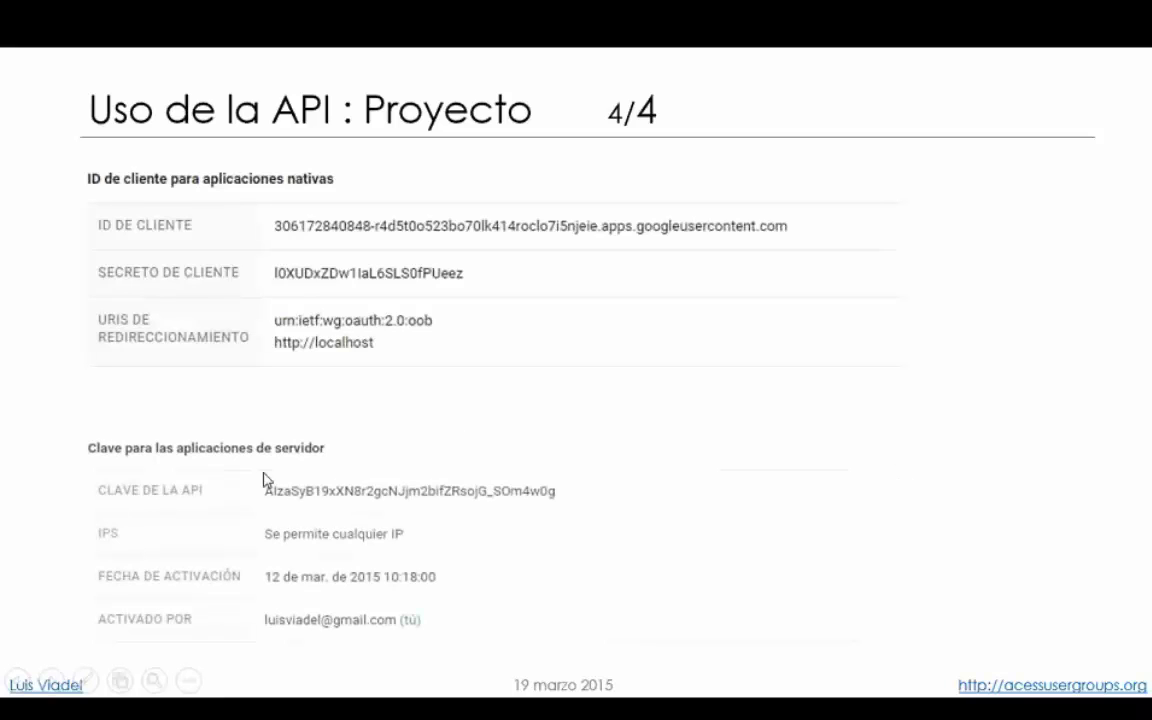
{"action": "key", "text": "alt+Tab"}
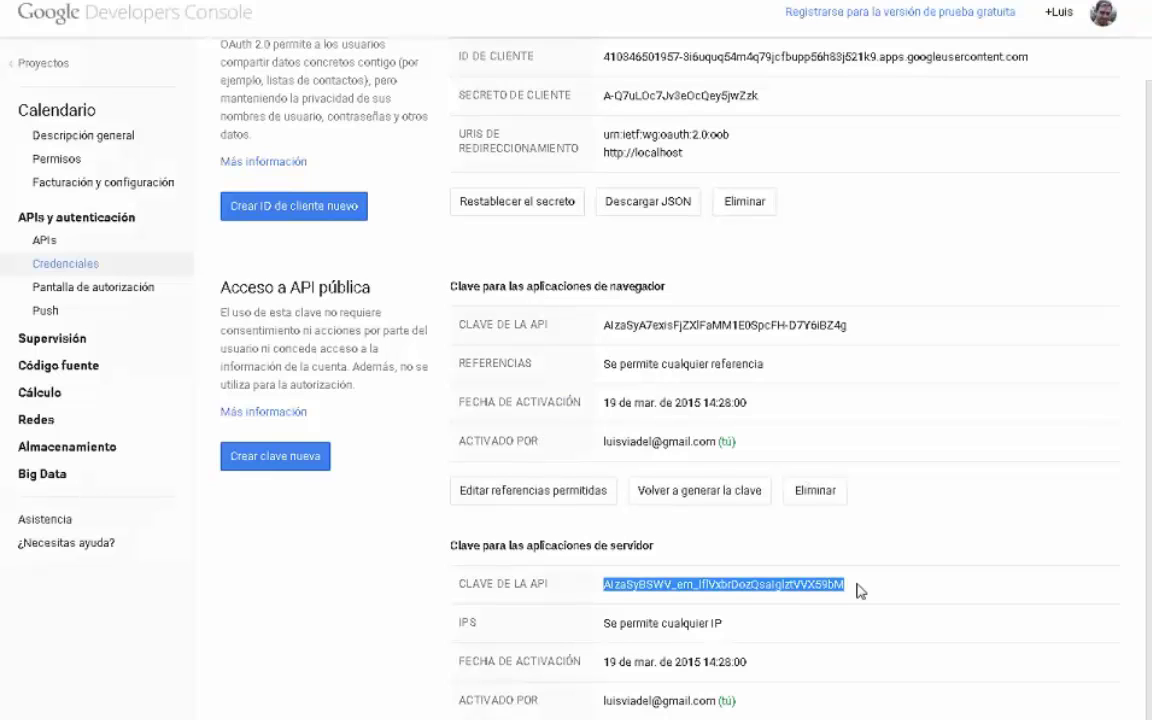
- Delete the browser API key, and highlight the server API key
{"action": "left_click", "coordinate": [820, 494]}
{"action": "left_click", "coordinate": [435, 212]}
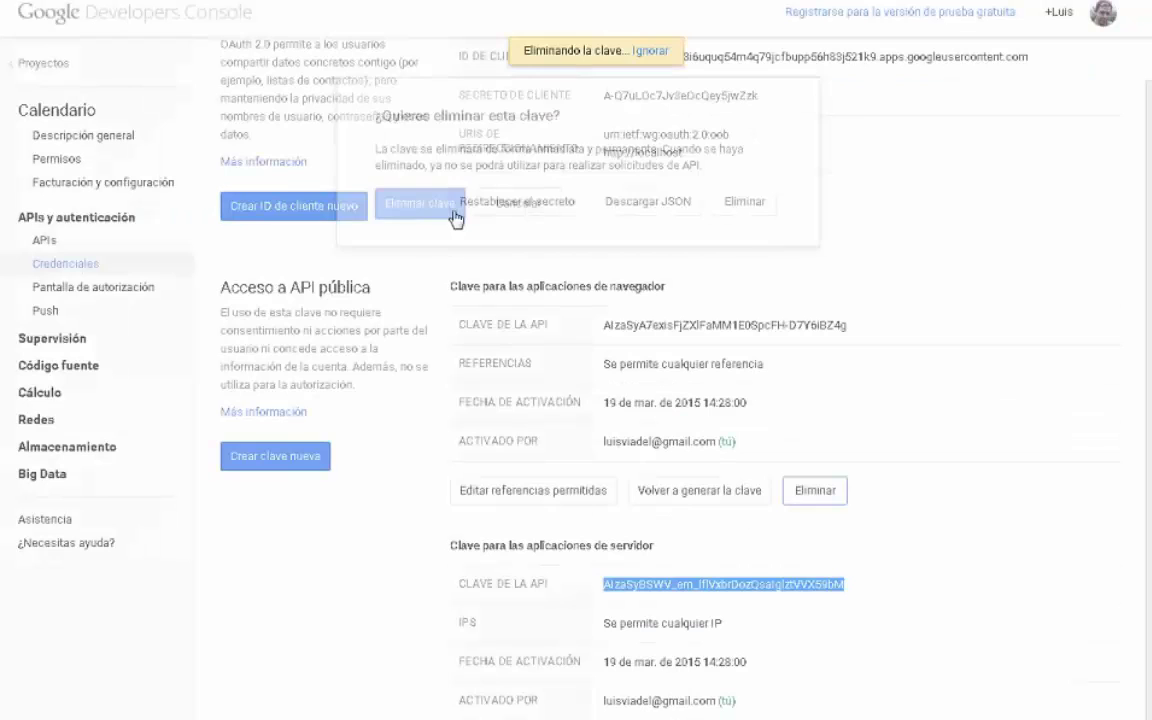
{"action": "left_click", "coordinate": [849, 376]}
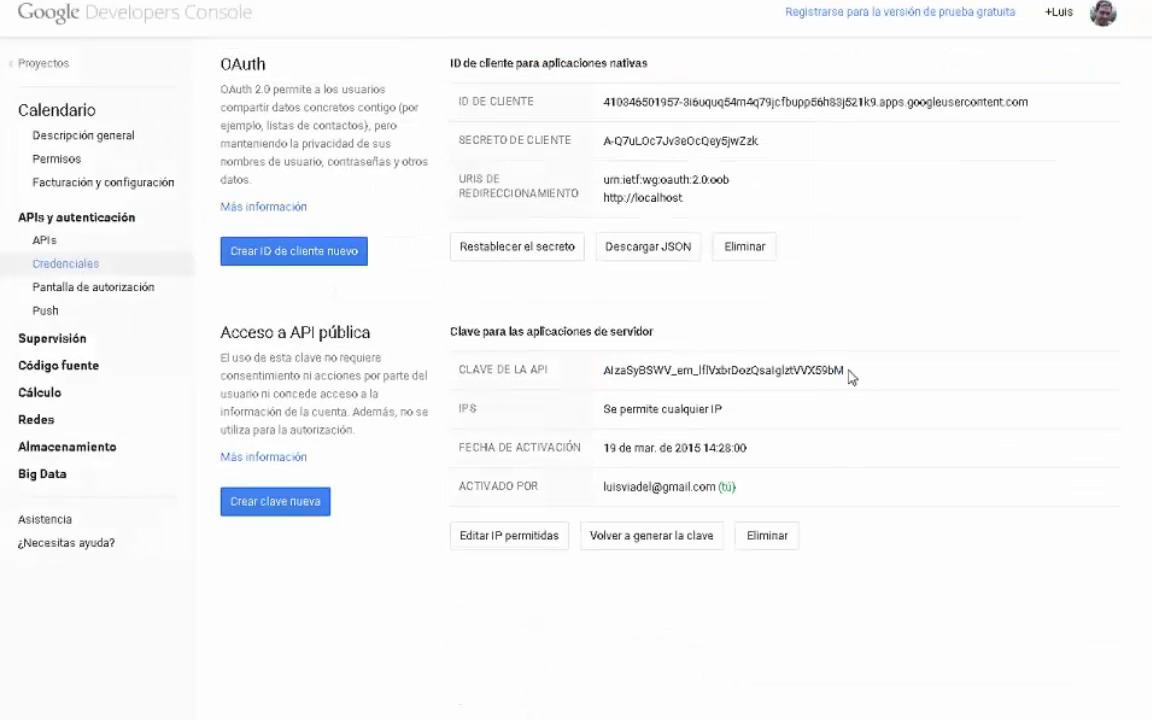
{"action": "left_click_drag", "start_coordinate": [849, 376], "coordinate": [606, 370]}
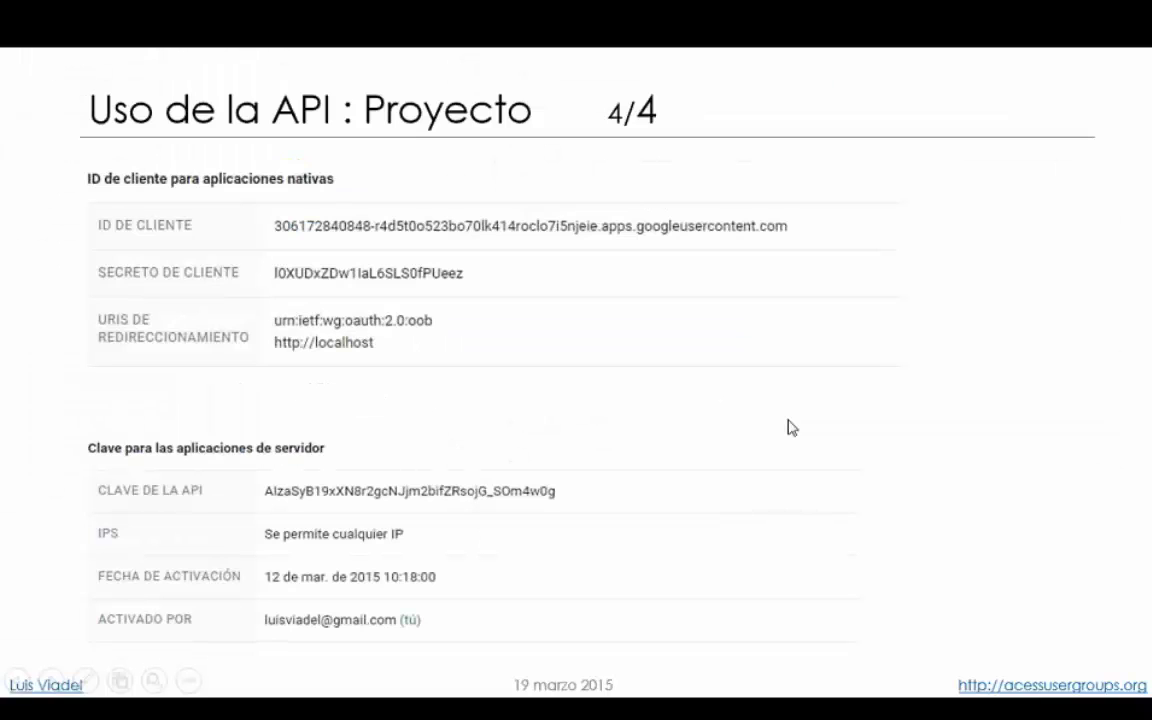
- Advance the presentation to the Elementos del calendario 1/2 slide and open its evento reference link
{"action": "left_click", "coordinate": [790, 427]}
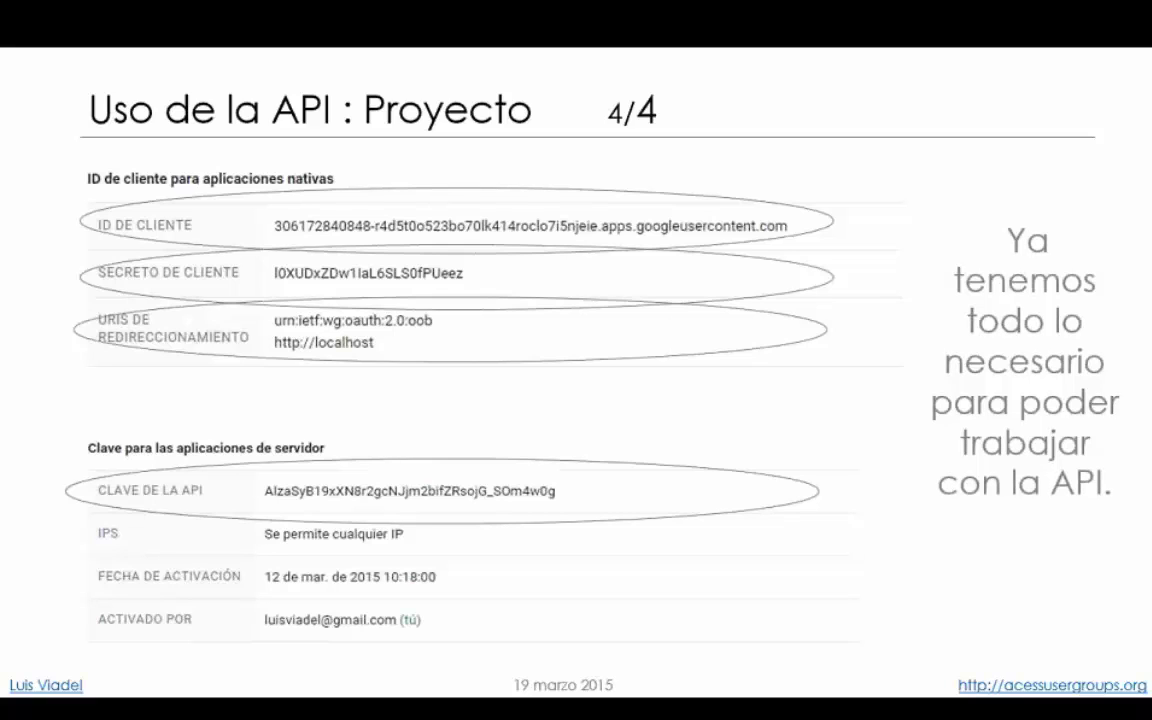
{"action": "key", "text": "Right"}
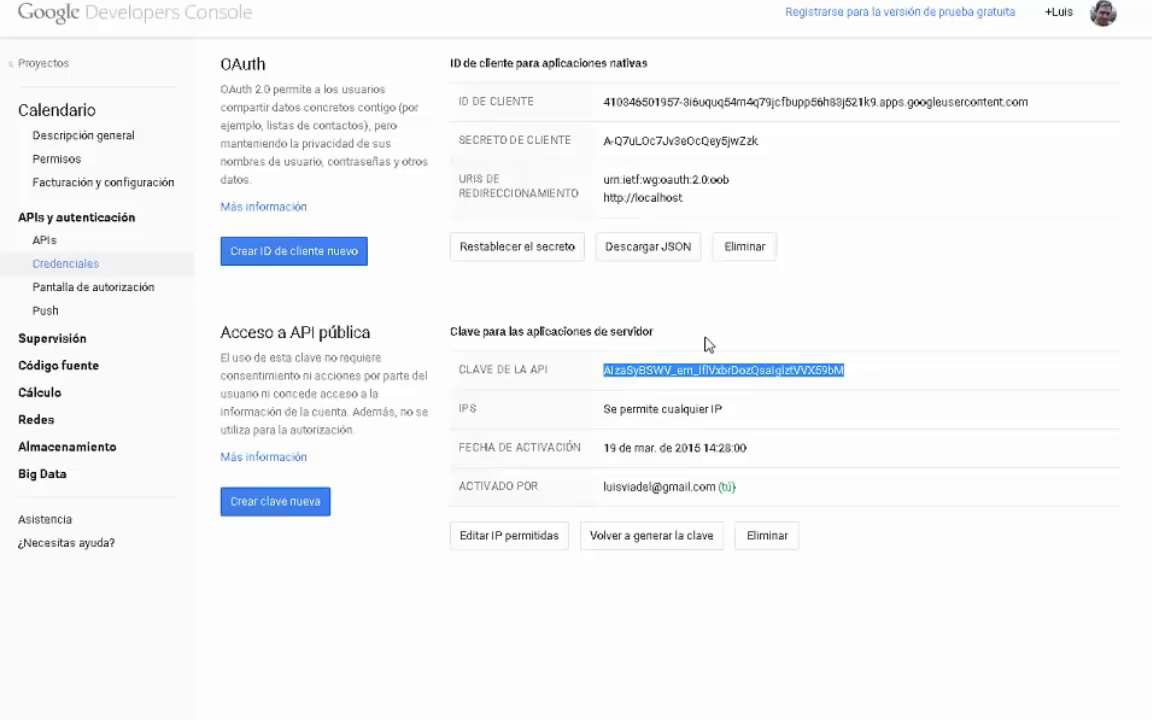
{"action": "key", "text": "alt+Tab"}
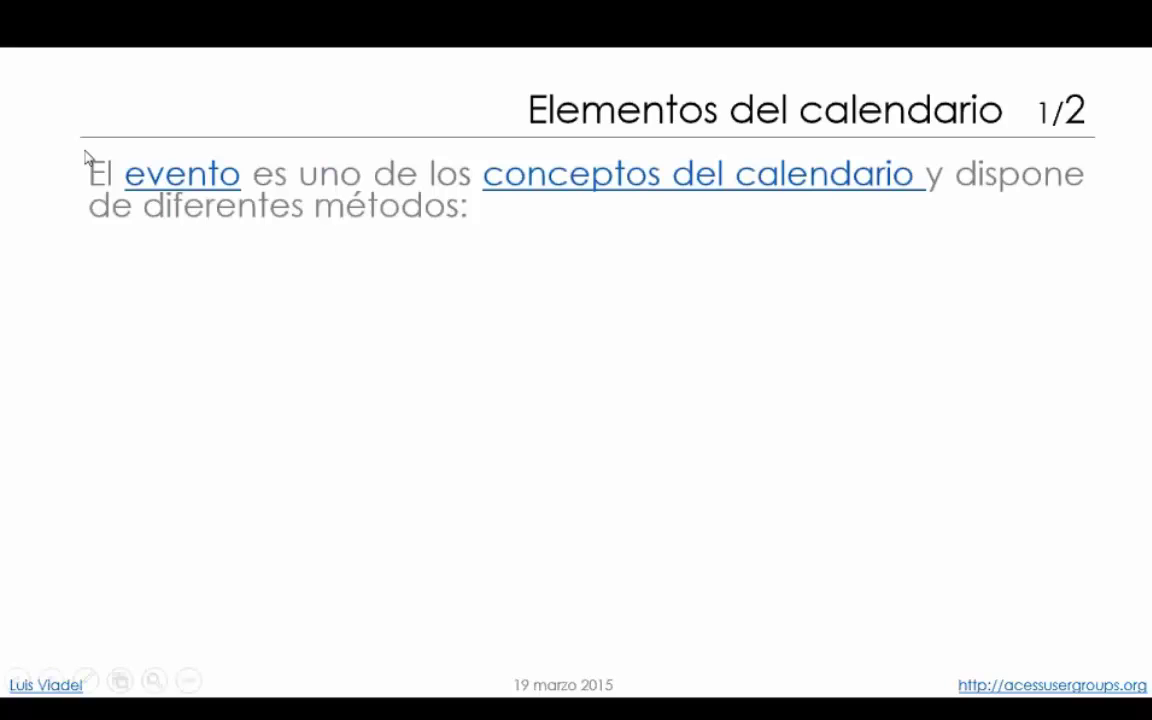
{"action": "left_click", "coordinate": [186, 180]}
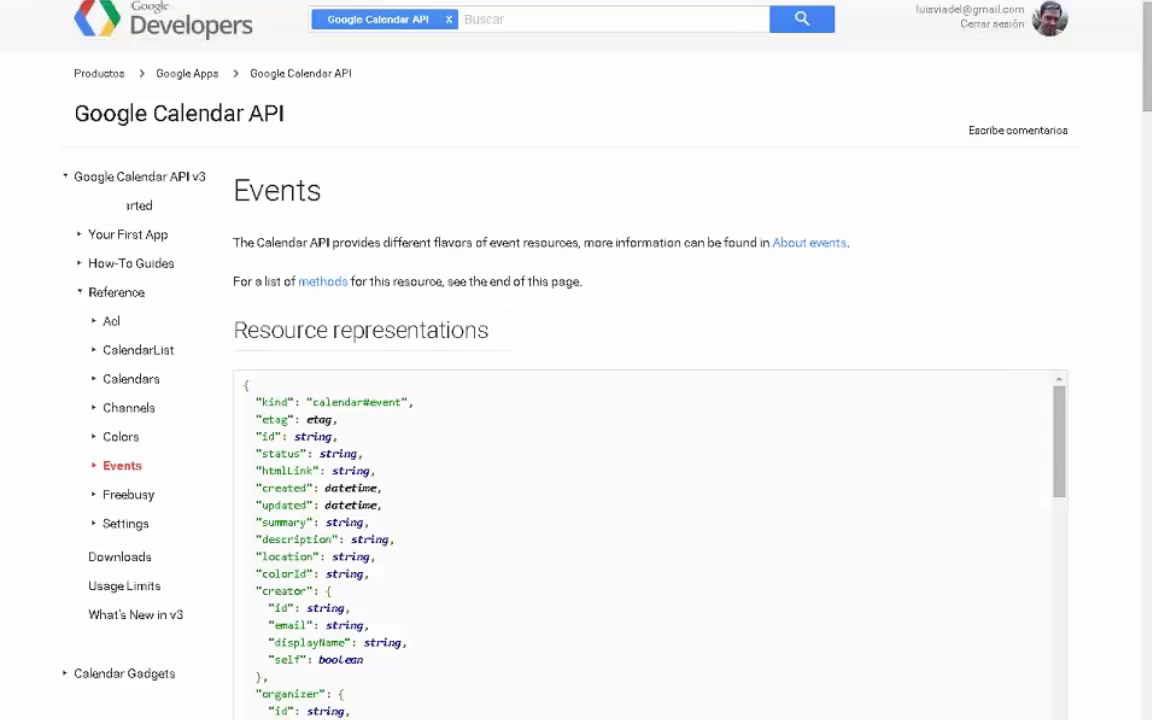
- Examine the fields of the event resource representation in the Calendar API Events reference
{"action": "scroll", "coordinate": [358, 206], "scroll_direction": "down", "scroll_amount": 1}
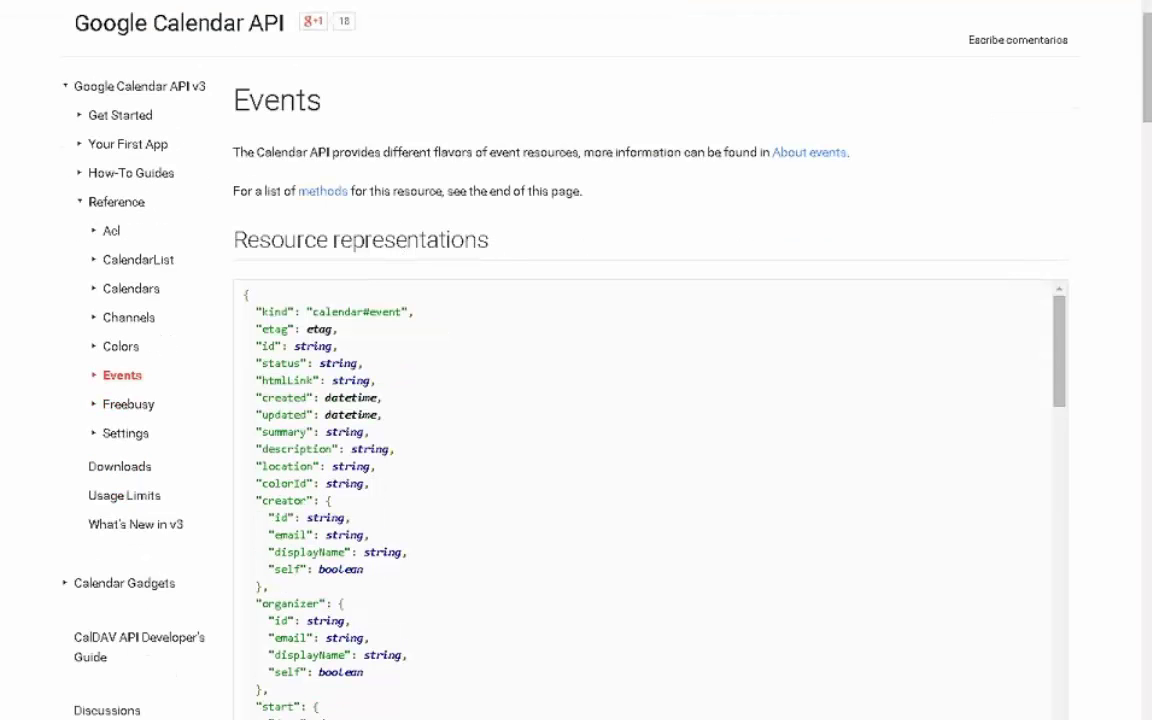
{"action": "left_click_drag", "start_coordinate": [1059, 373], "coordinate": [1057, 326]}
{"action": "left_click_drag", "start_coordinate": [262, 363], "coordinate": [311, 381]}
{"action": "scroll", "coordinate": [338, 280], "scroll_direction": "down", "scroll_amount": 10}
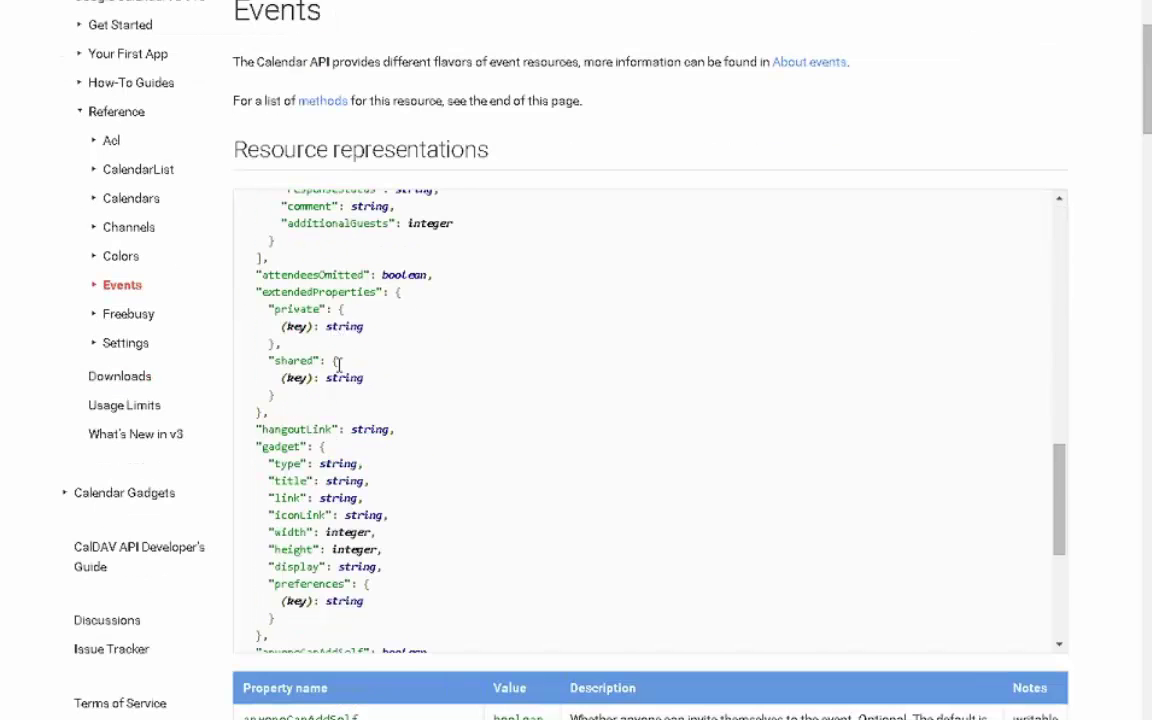
{"action": "scroll", "coordinate": [338, 364], "scroll_direction": "down", "scroll_amount": 6}
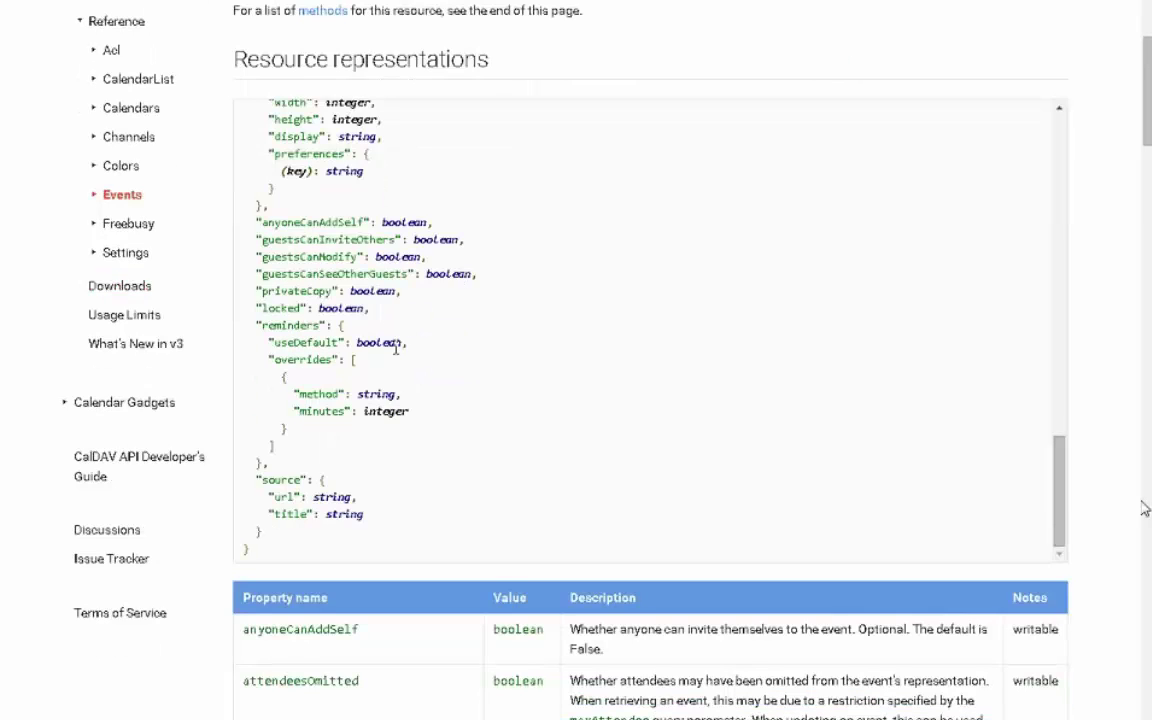
{"action": "left_click_drag", "start_coordinate": [1060, 487], "coordinate": [1058, 150]}
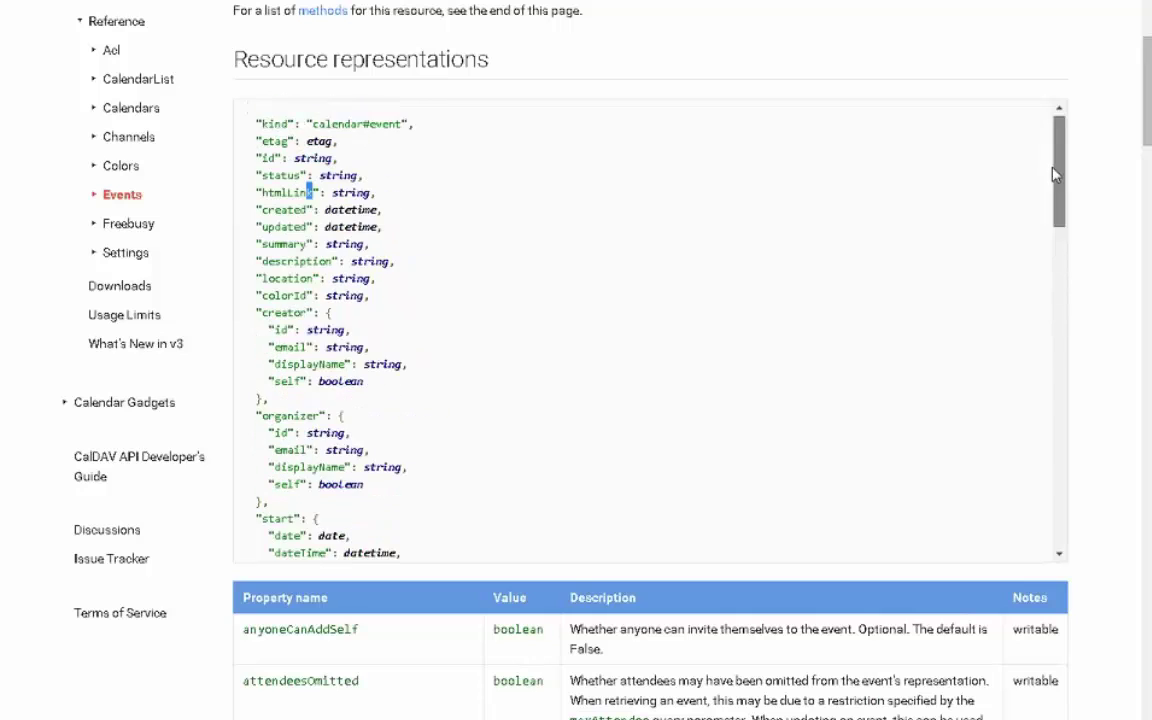
{"action": "scroll", "coordinate": [309, 206], "scroll_direction": "up", "scroll_amount": 3}
{"action": "scroll", "coordinate": [309, 212], "scroll_direction": "up", "scroll_amount": 3}
{"action": "scroll", "coordinate": [602, 383], "scroll_direction": "down", "scroll_amount": 10}
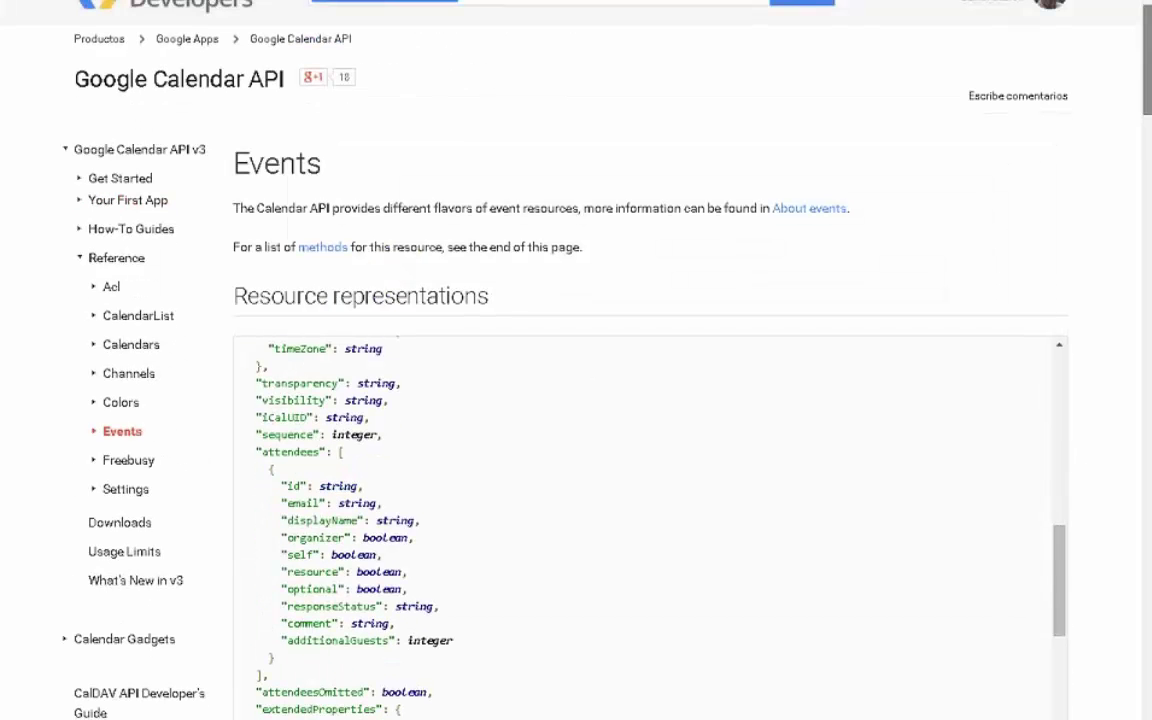
- Read the Methods list at the end of the Events reference, highlighting the explanation of the import method
{"action": "scroll", "coordinate": [1148, 165], "scroll_direction": "down", "scroll_amount": 3}
{"action": "scroll", "coordinate": [1148, 165], "scroll_direction": "down", "scroll_amount": 10}
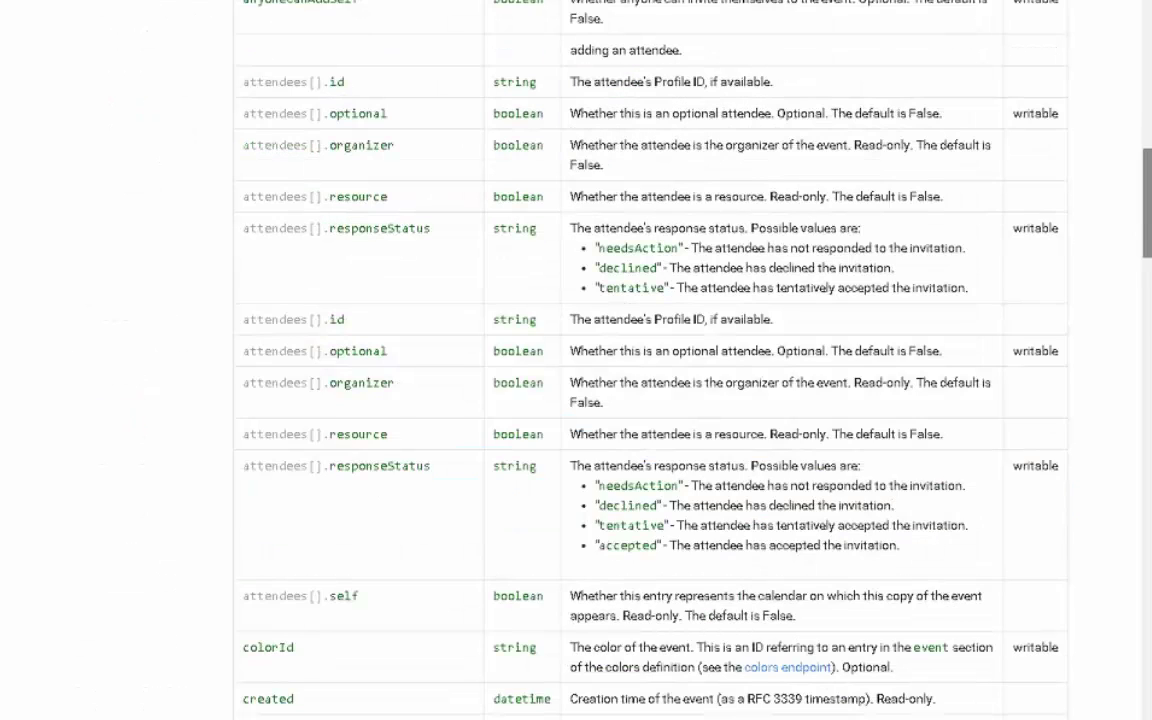
{"action": "scroll", "coordinate": [1122, 716], "scroll_direction": "down", "scroll_amount": 15}
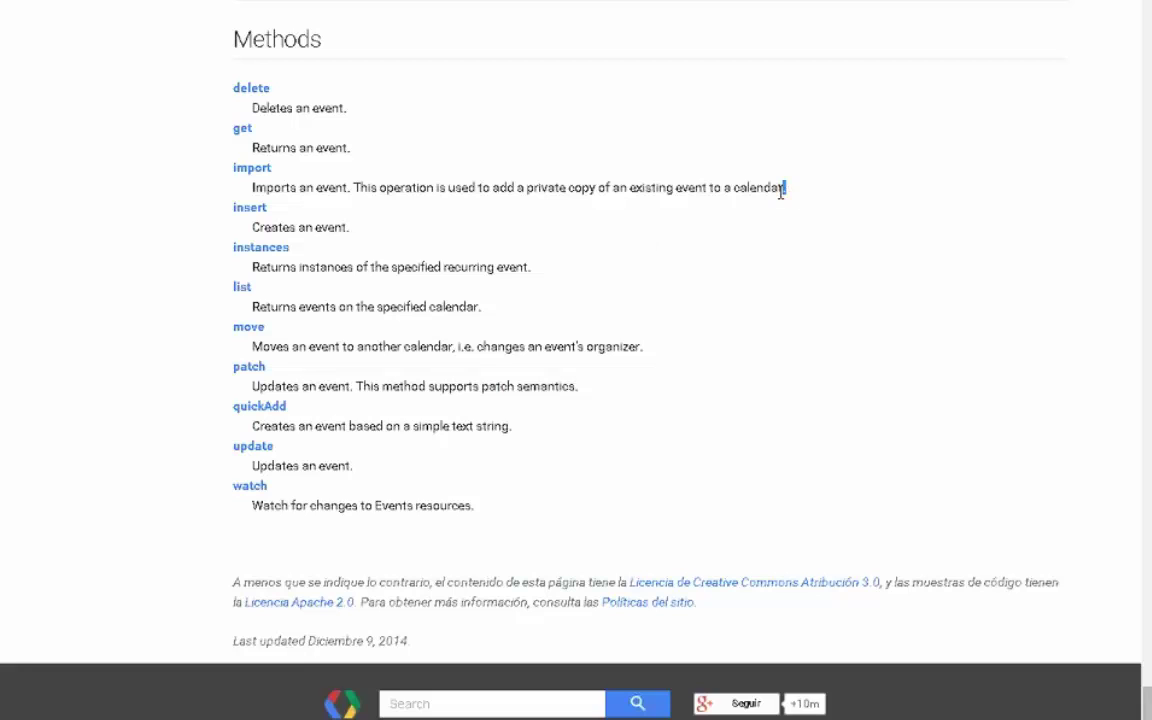
{"action": "left_click_drag", "start_coordinate": [784, 187], "coordinate": [353, 187]}
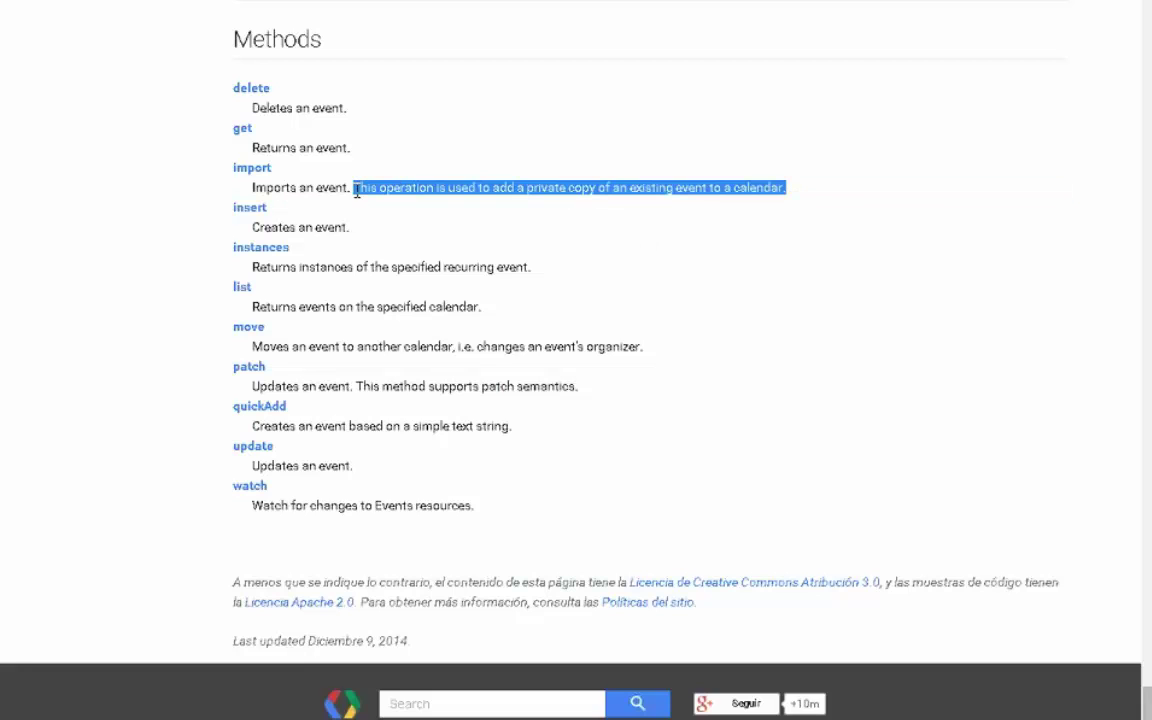
{"action": "left_click", "coordinate": [801, 200]}
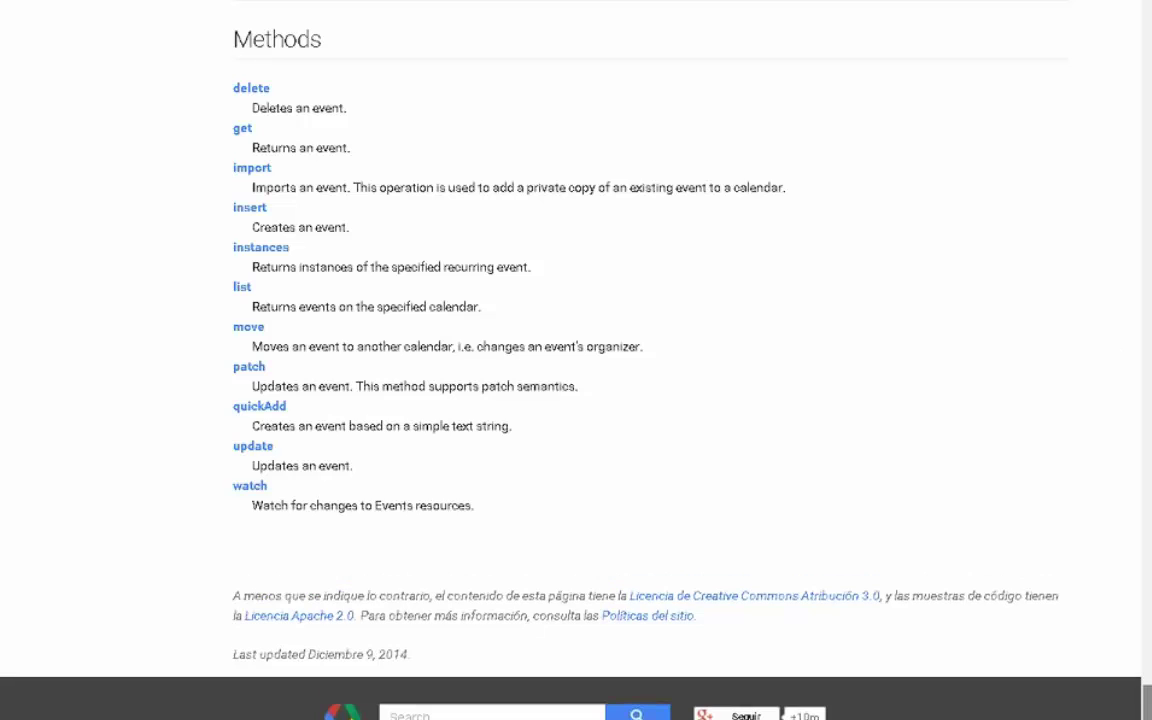
- Review the event property descriptions in the table above the Methods list
{"action": "scroll", "coordinate": [576, 360], "scroll_direction": "up", "scroll_amount": 4}
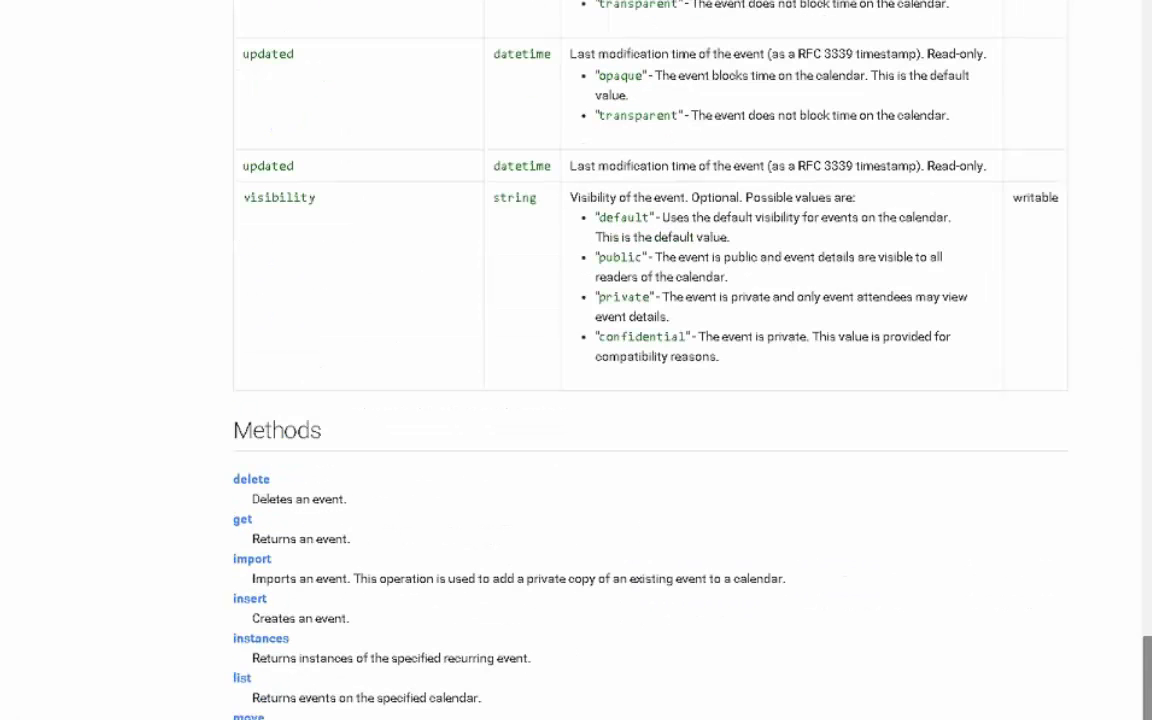
{"action": "scroll", "coordinate": [576, 360], "scroll_direction": "up", "scroll_amount": 10}
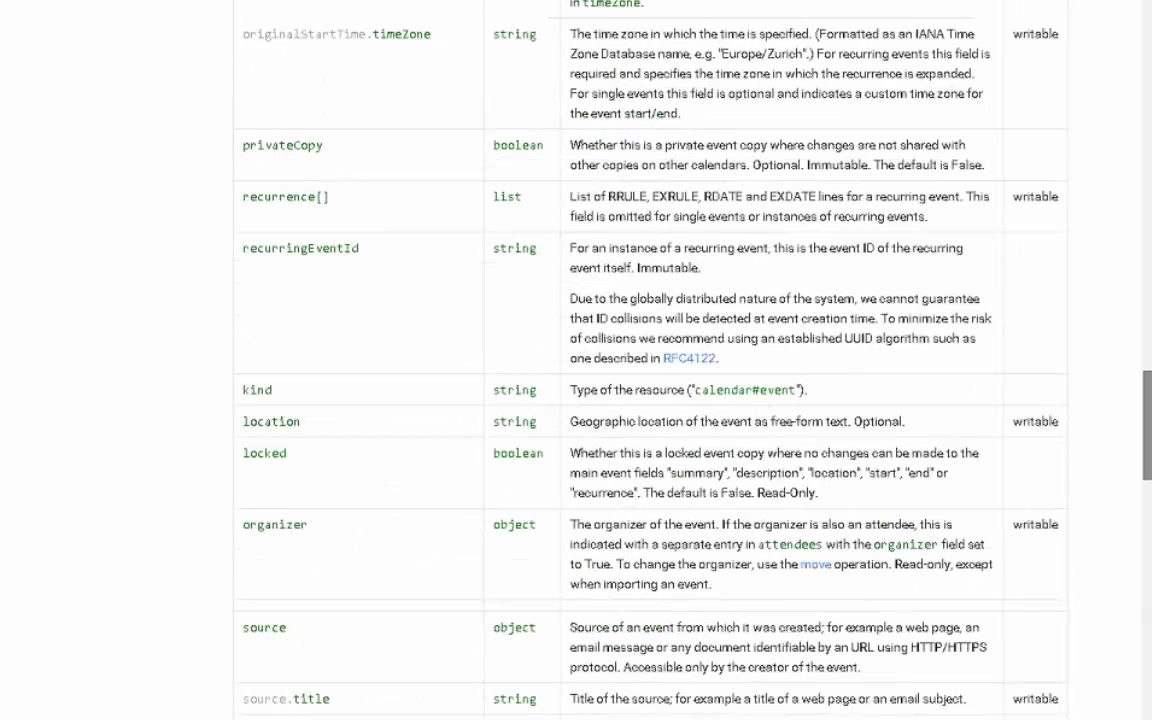
{"action": "scroll", "coordinate": [489, 267], "scroll_direction": "down", "scroll_amount": 5}
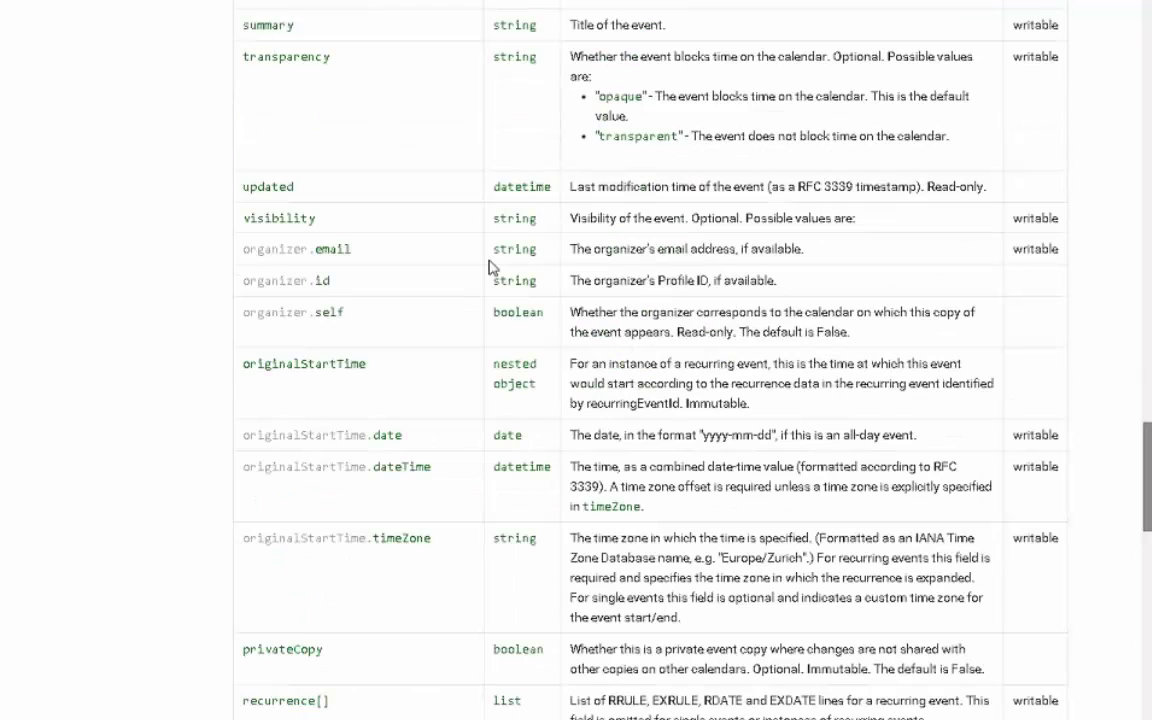
{"action": "scroll", "coordinate": [489, 267], "scroll_direction": "up", "scroll_amount": 5}
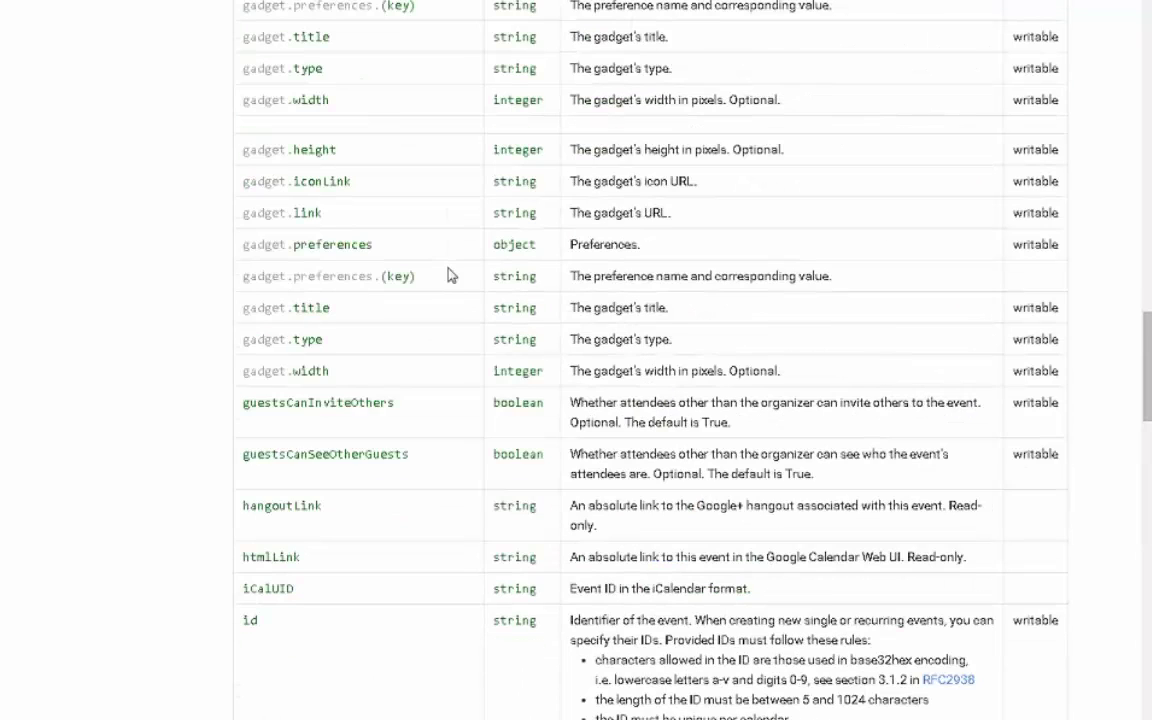